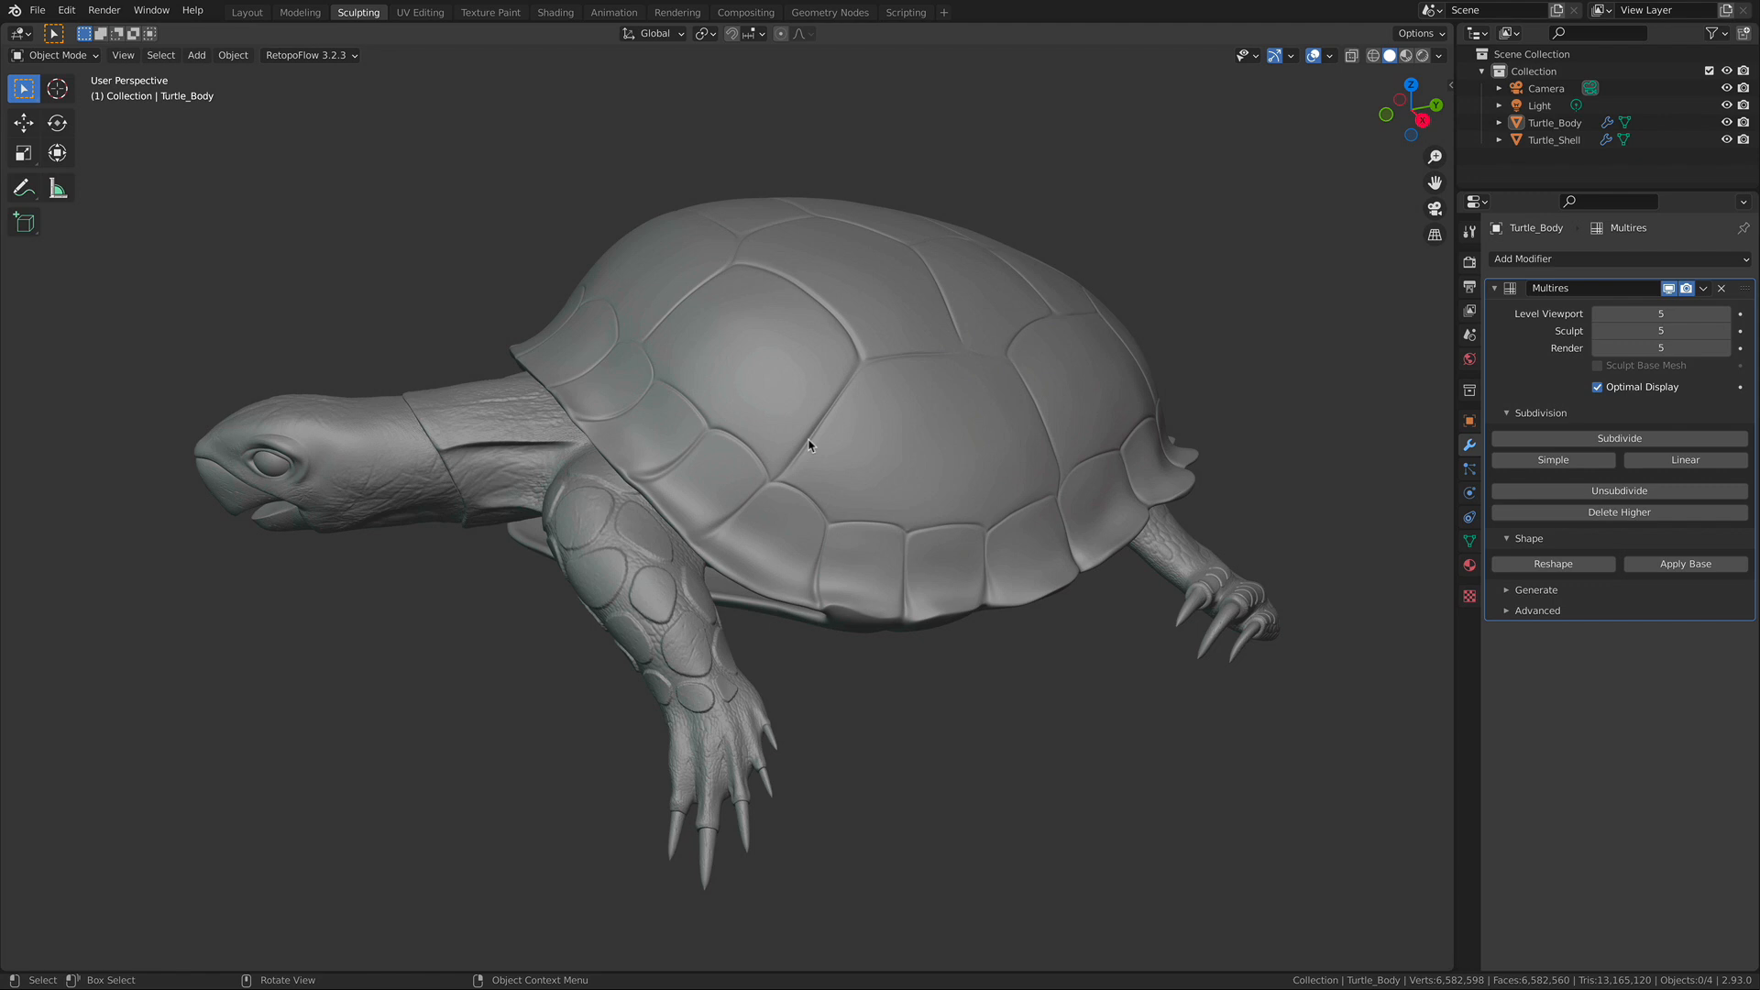
Examine the sculpted head, neck and front leg of the turtle, and check the modifiers on Turtle_Body and Turtle_Shell.
middle_drag(604, 442, 692, 481)
scroll(733, 484, up, 6)
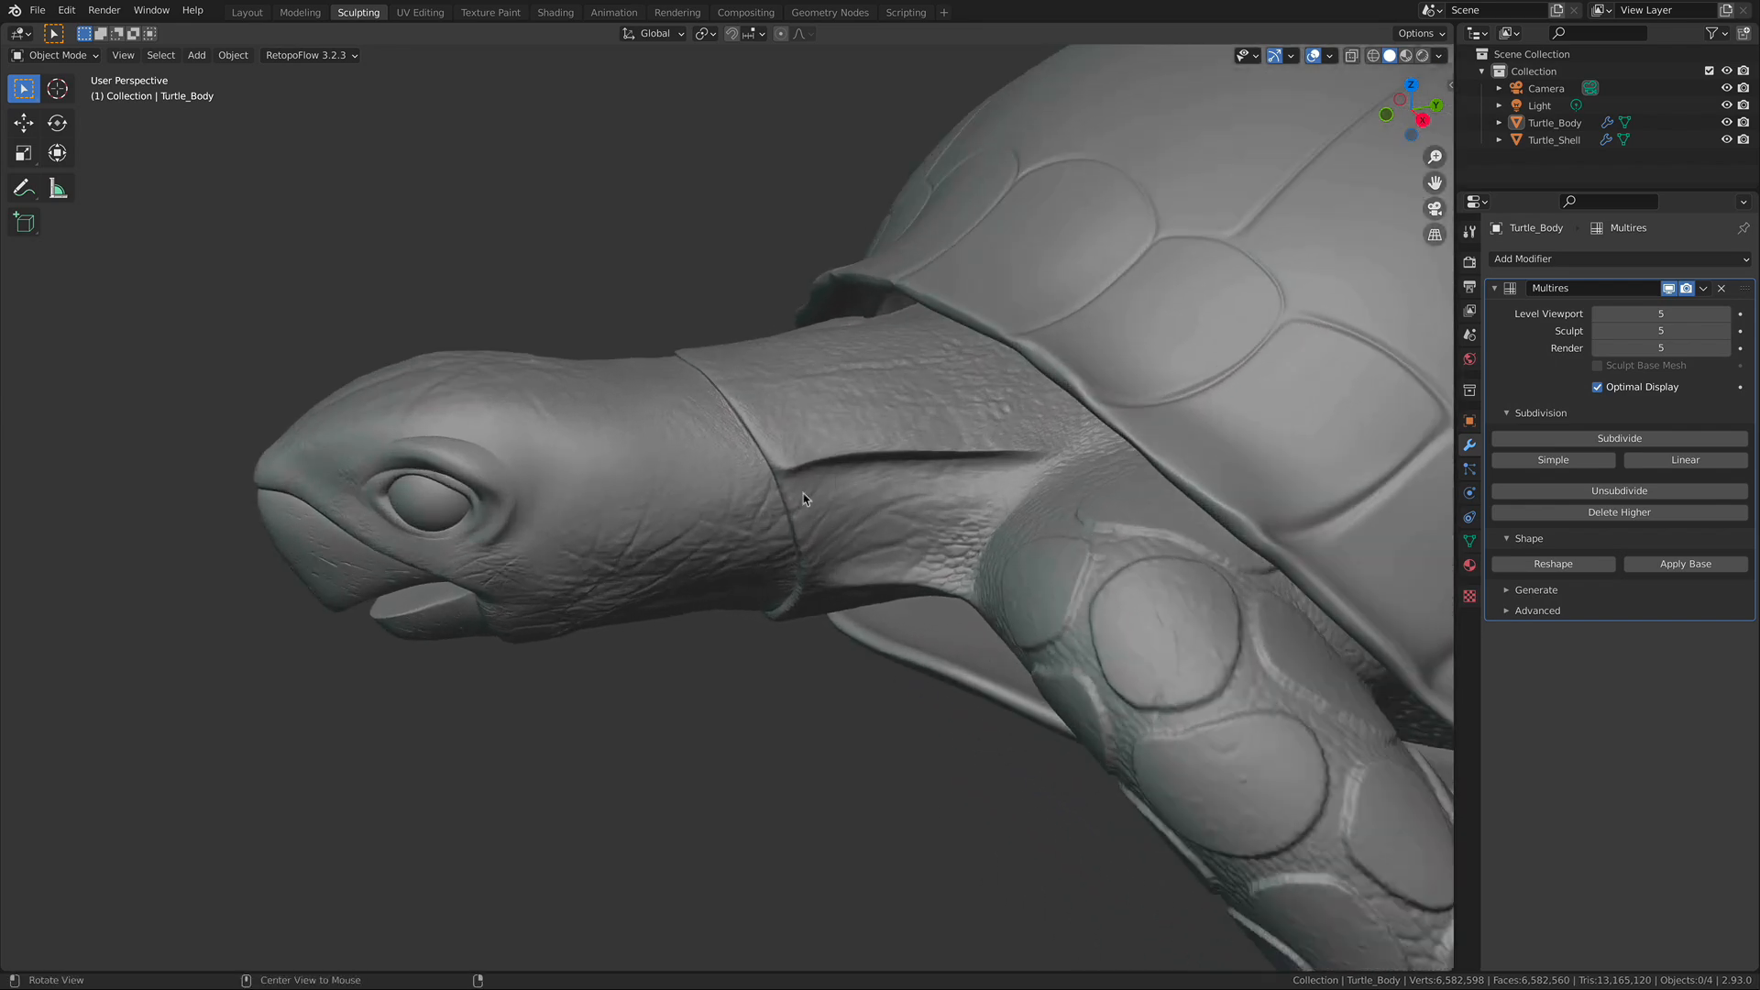
alt+drag(800, 483, 711, 581)
alt+drag(869, 652, 823, 541)
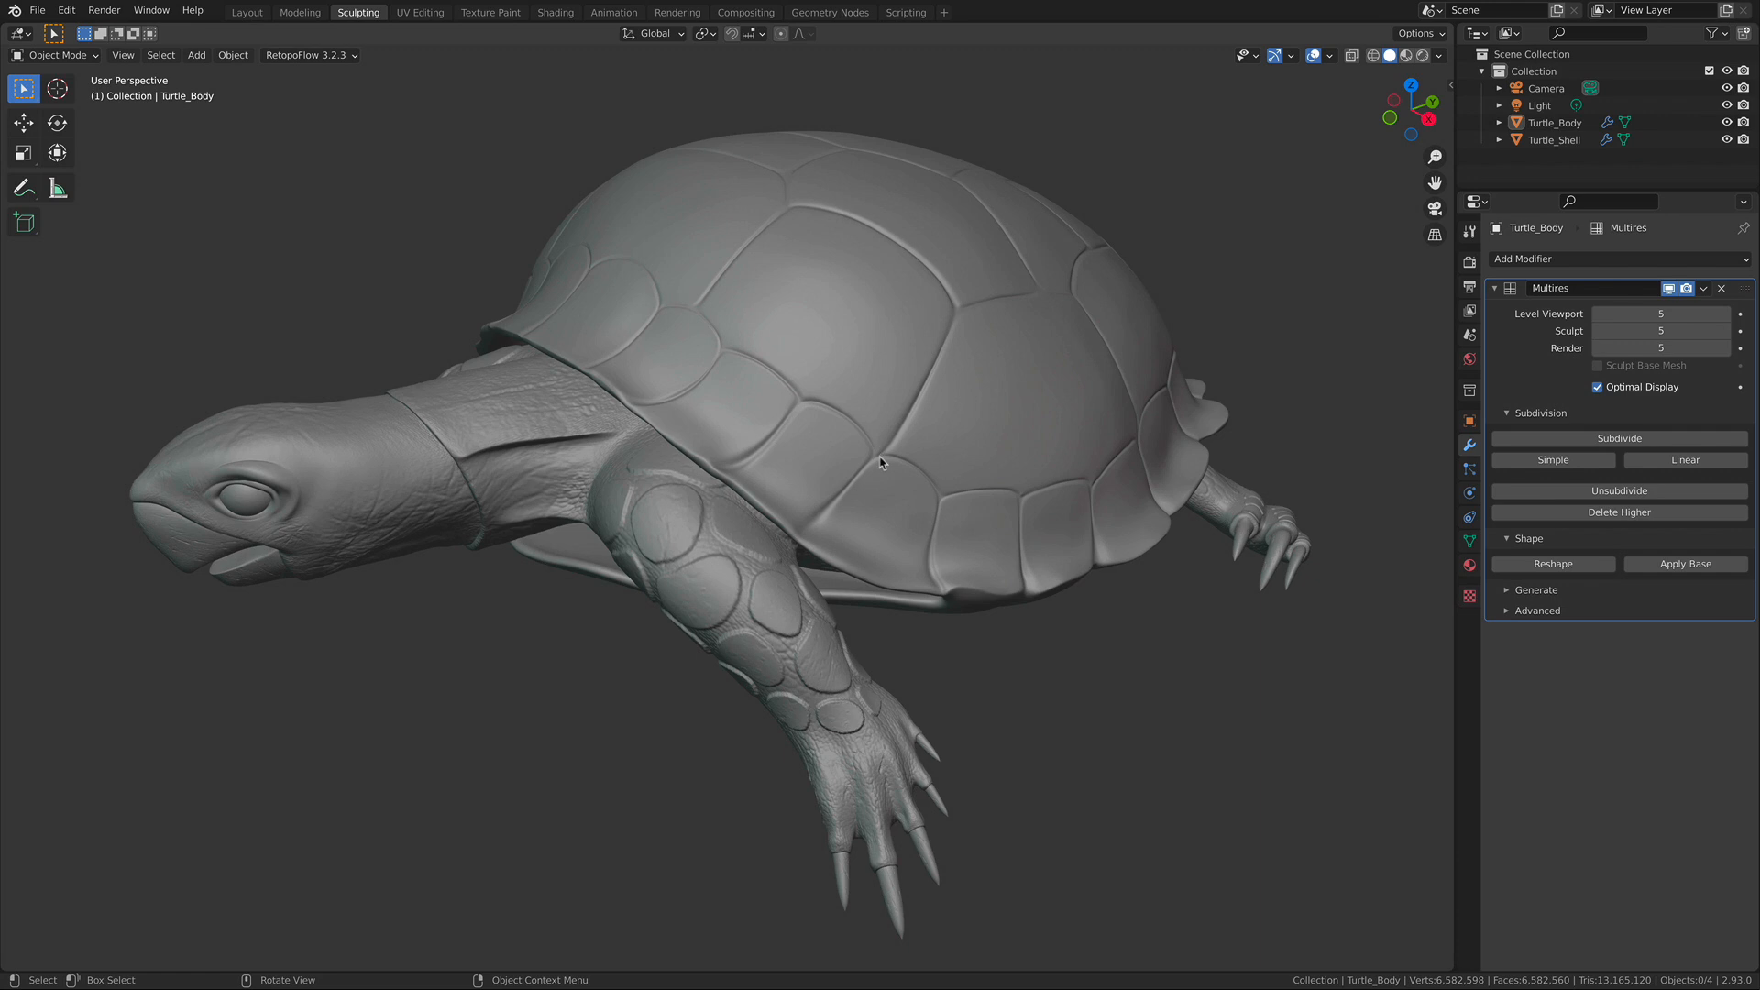
click(1555, 125)
click(1555, 138)
click(1556, 124)
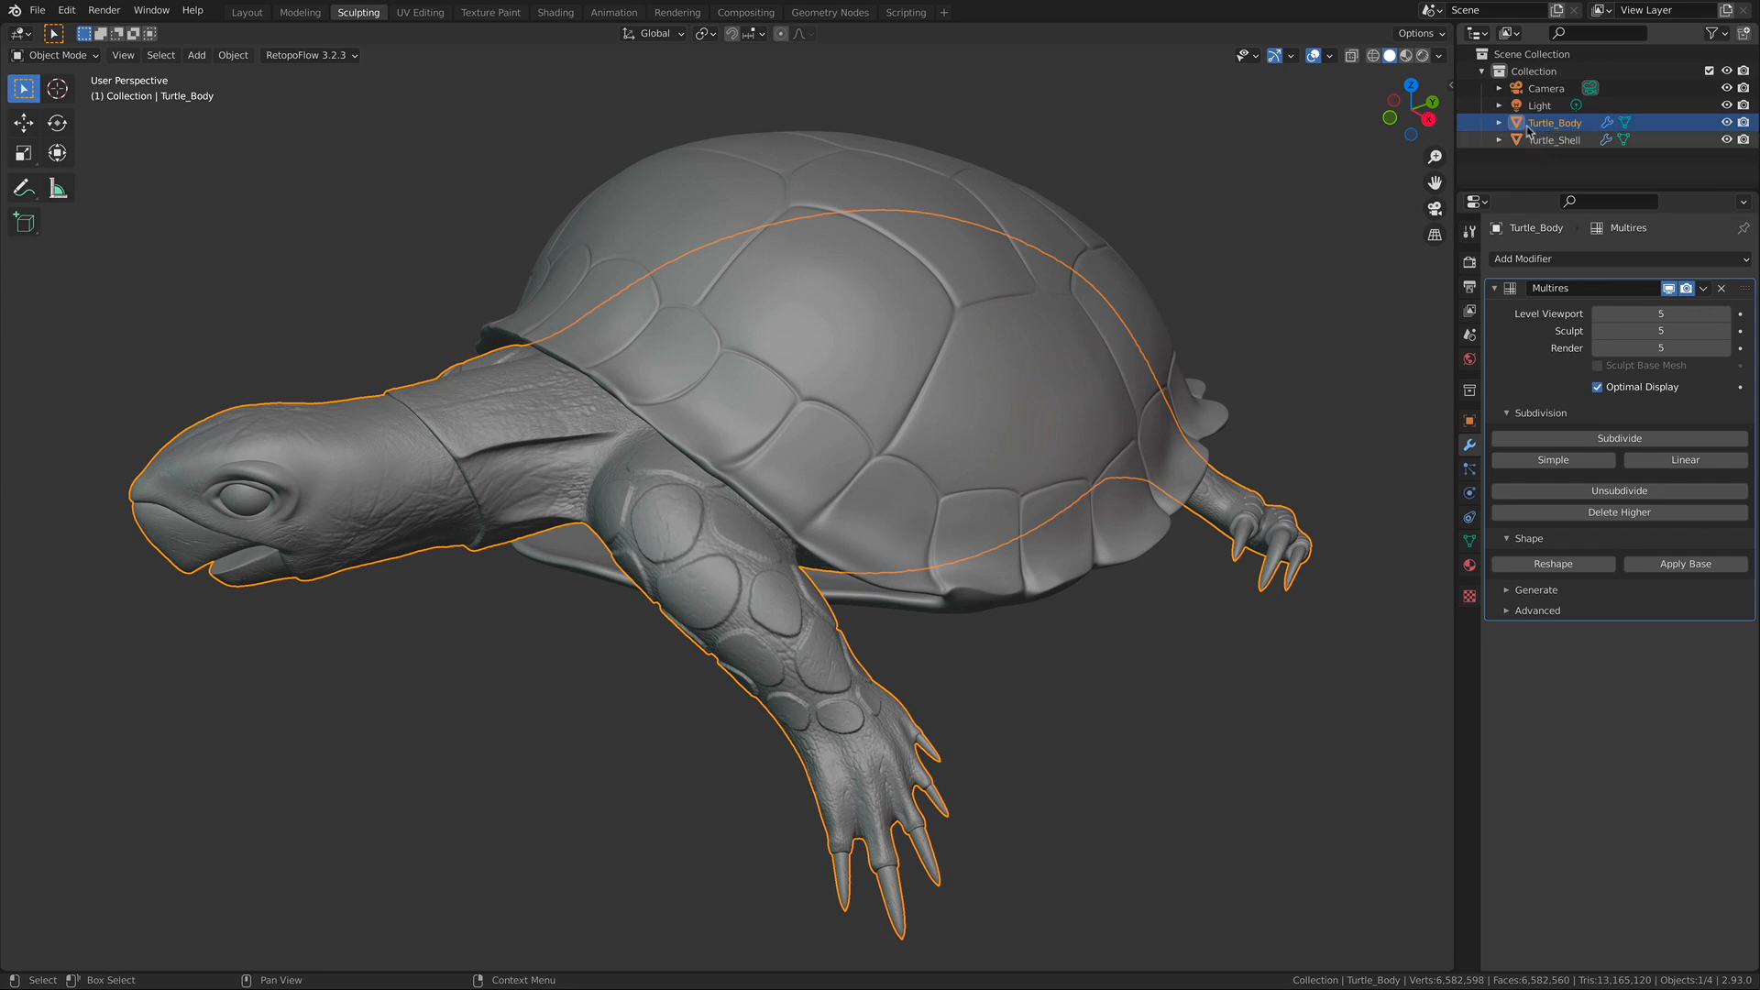
Apply the Multires modifier on the Turtle_Shell object.
click(1551, 141)
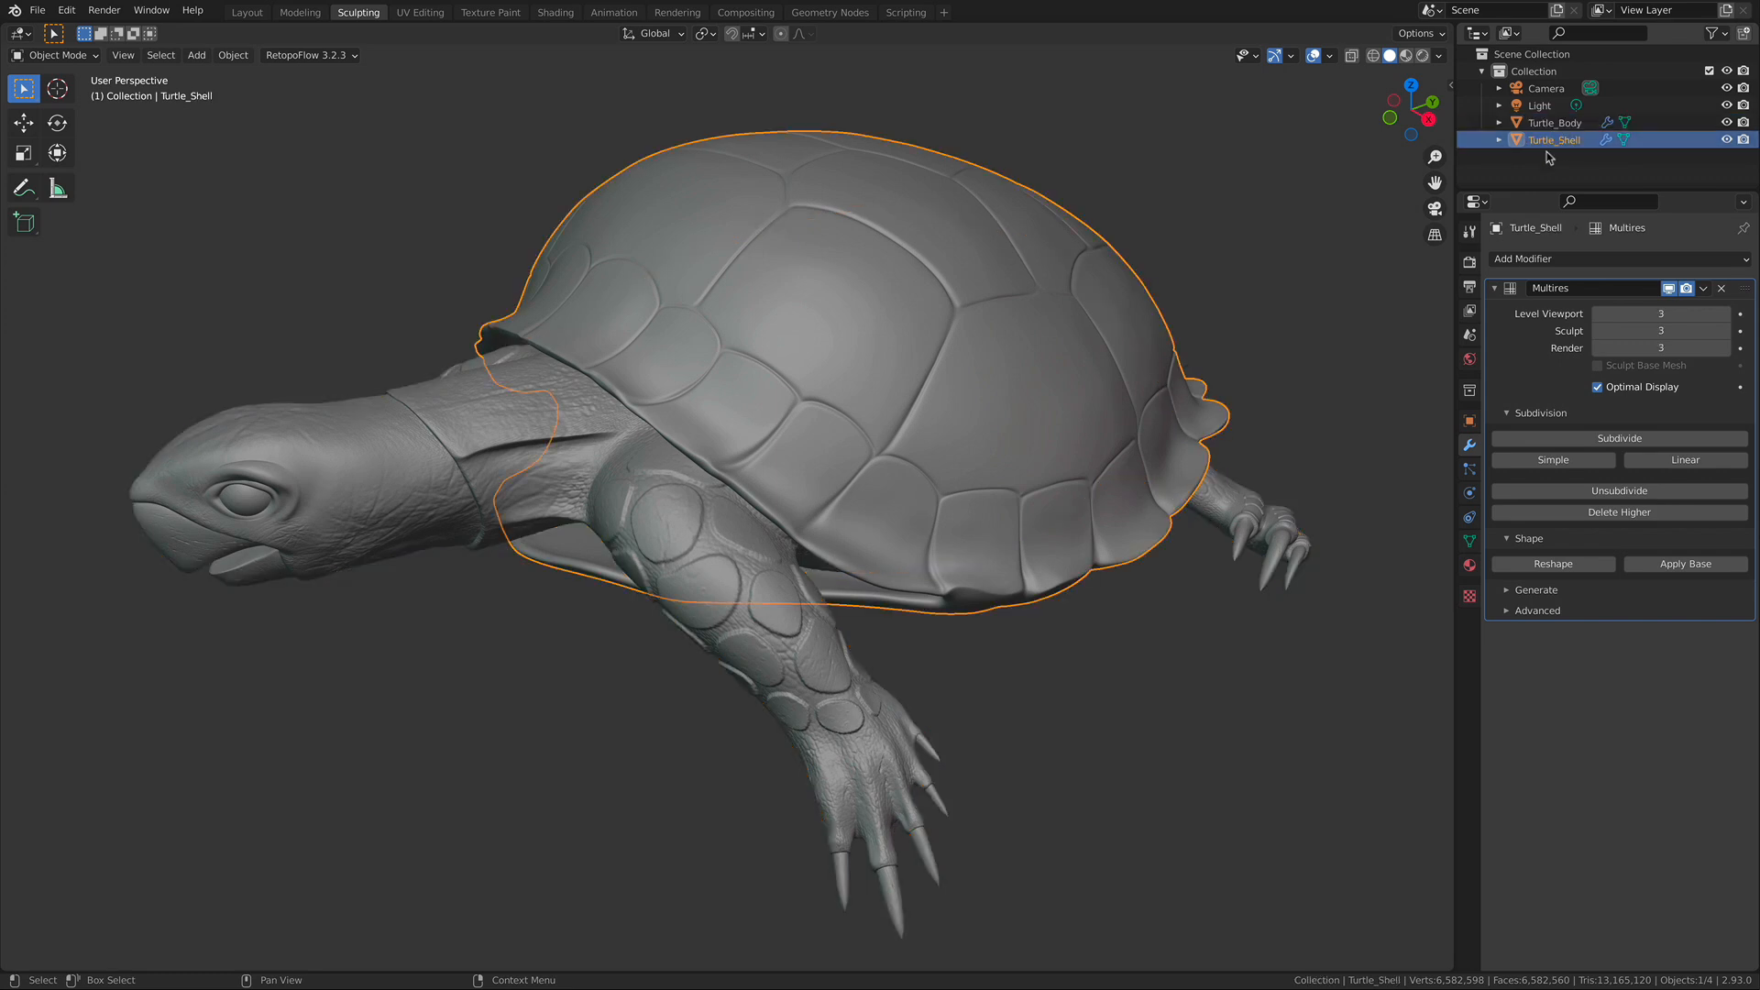
middle_drag(913, 379, 1013, 374)
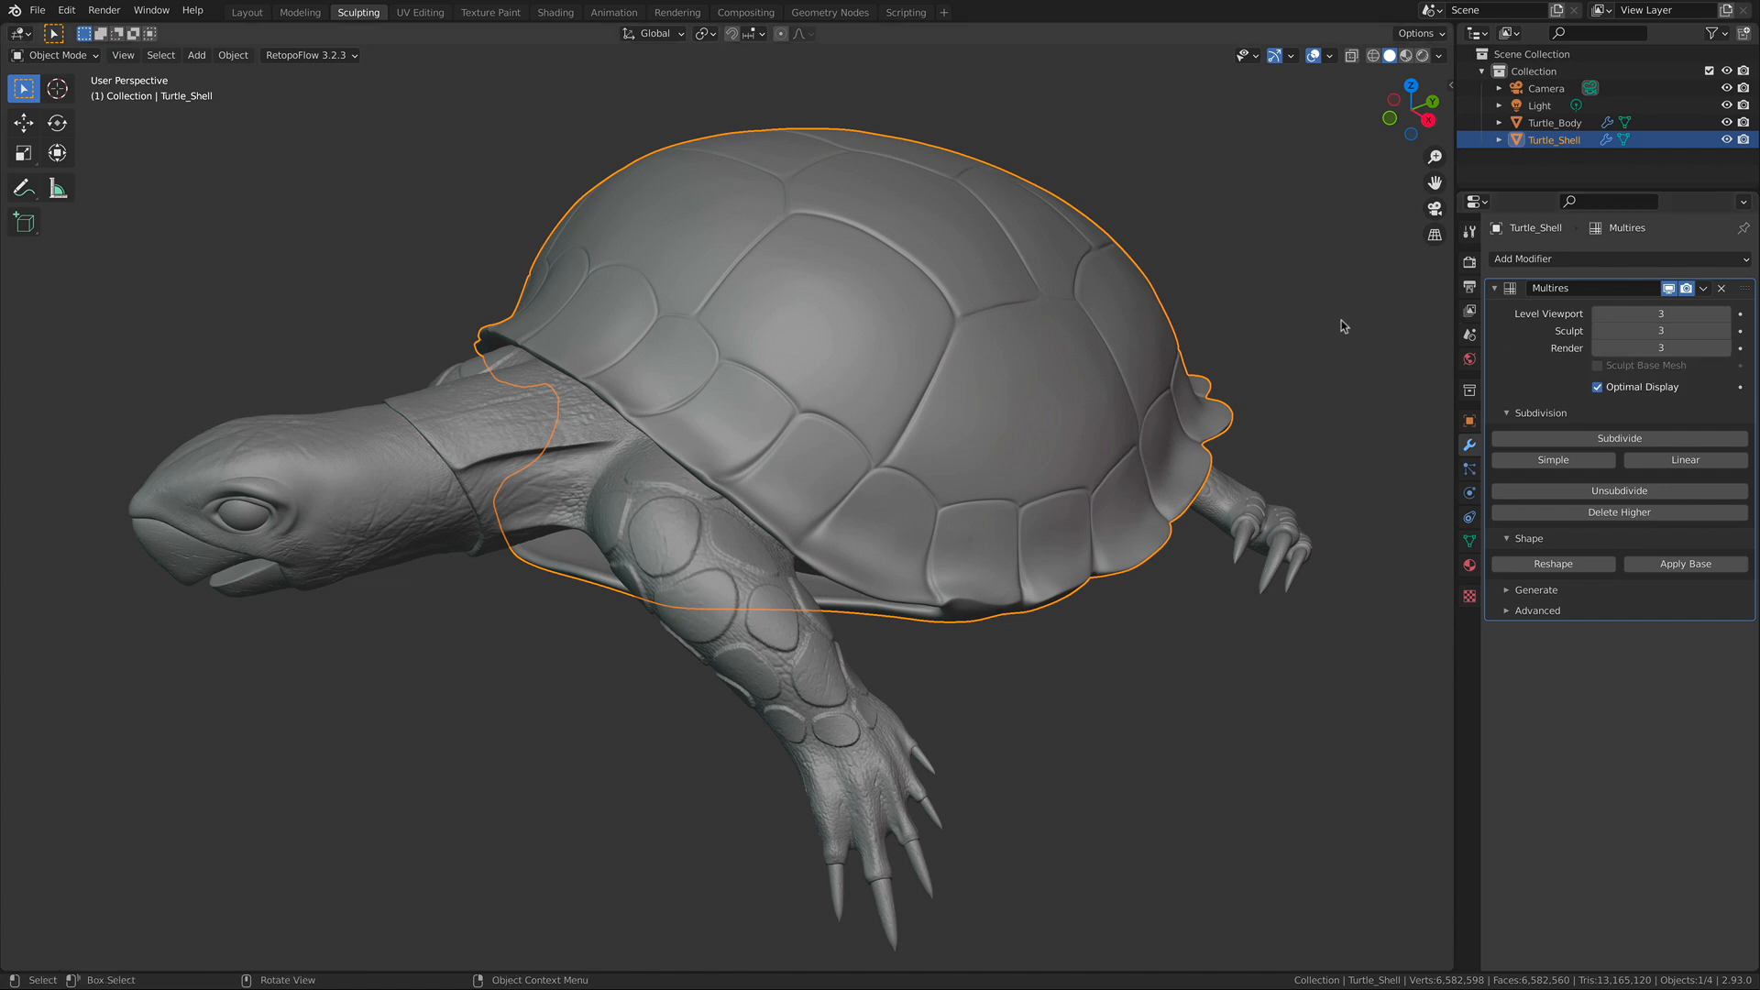
alt+drag(1096, 359, 926, 445)
alt+shift+drag(926, 446, 858, 471)
ctrl+alt+drag(858, 471, 902, 479)
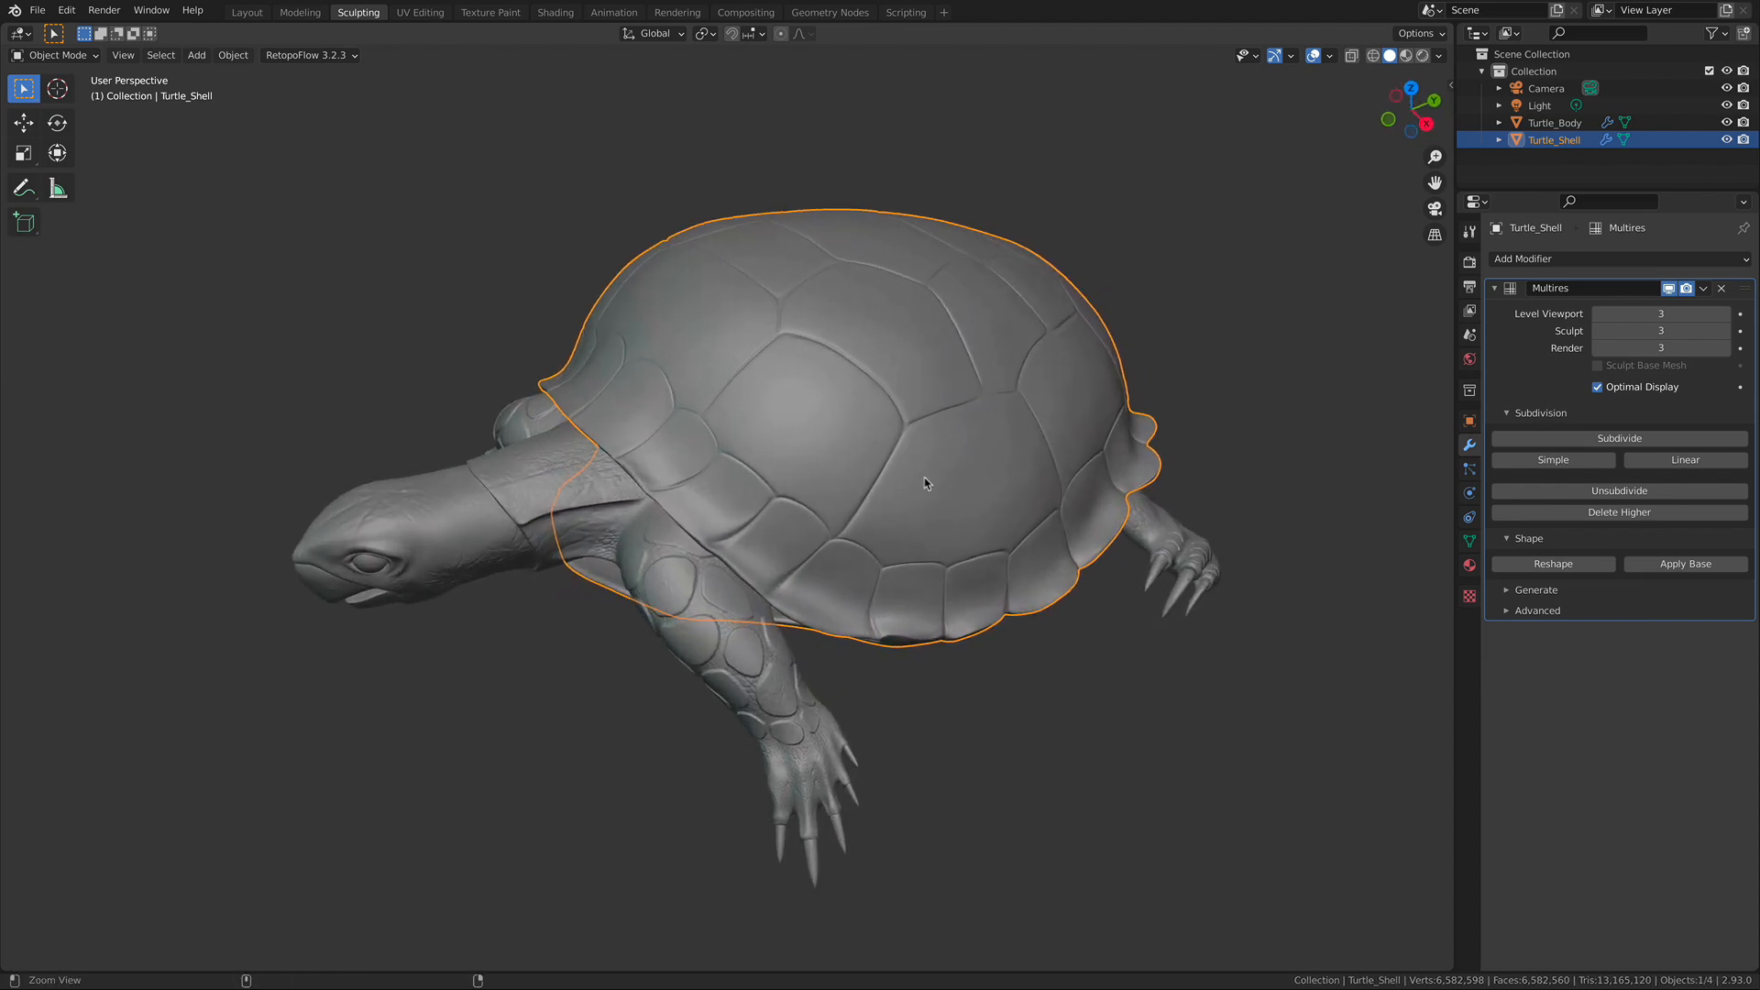
alt+drag(871, 614, 853, 568)
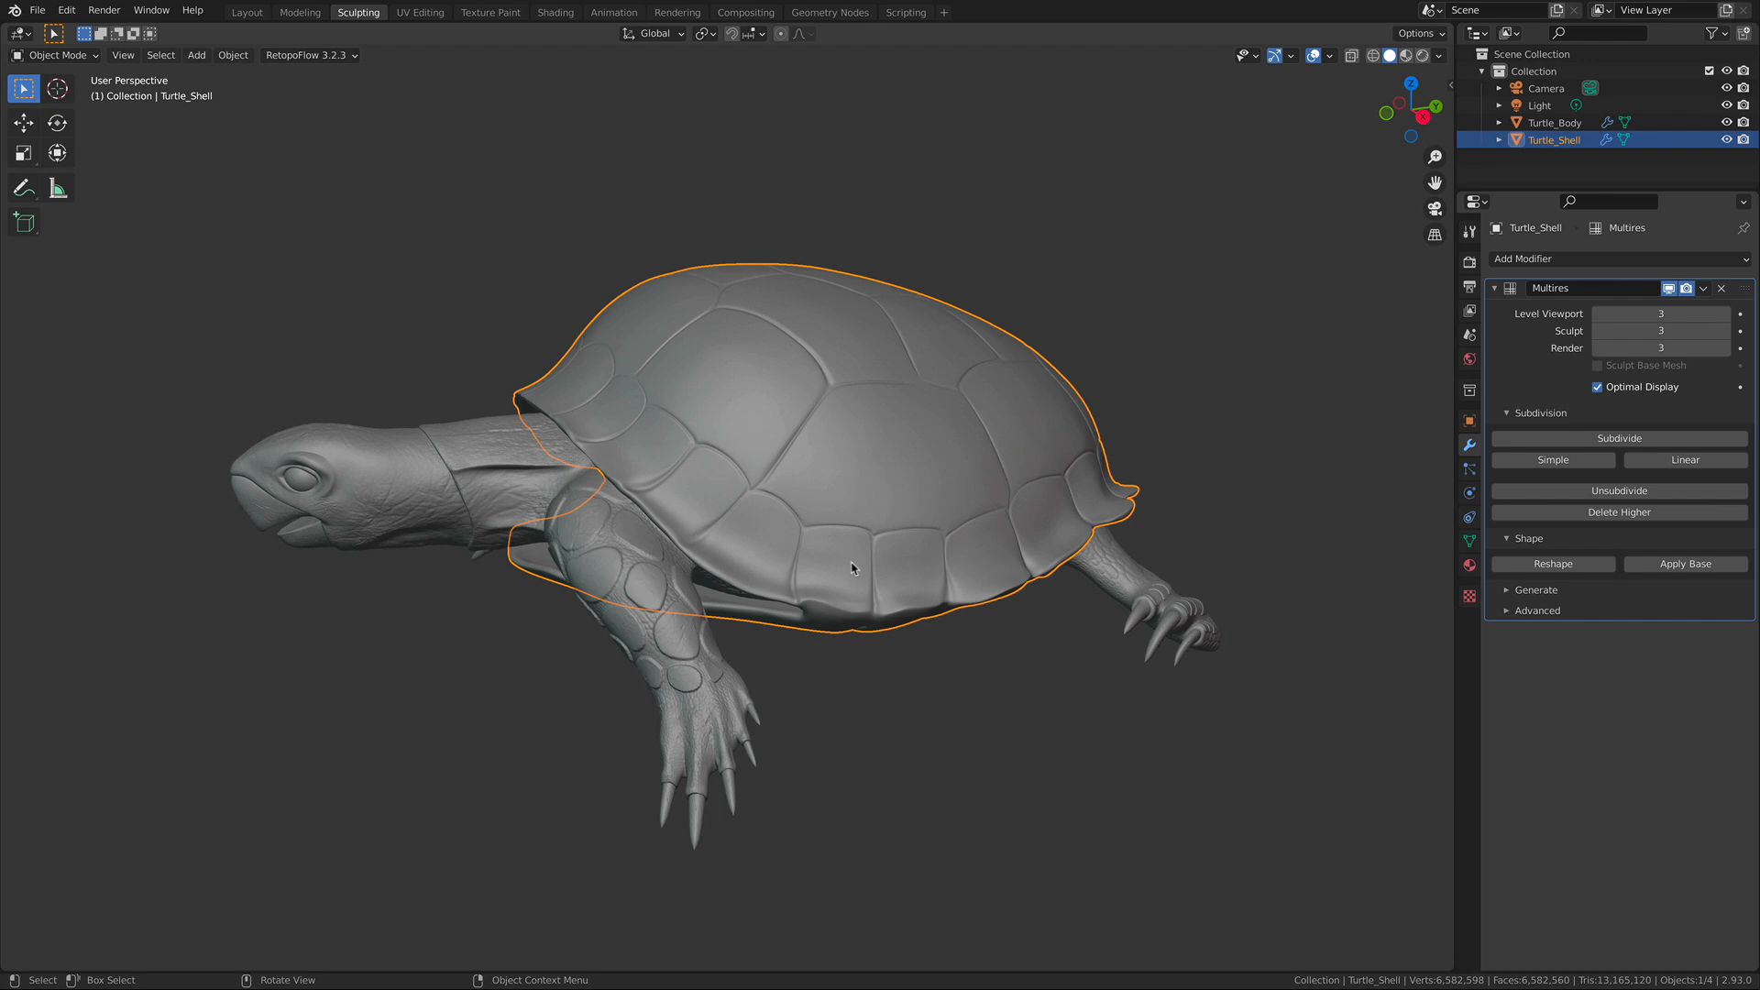
alt+drag(638, 253, 561, 278)
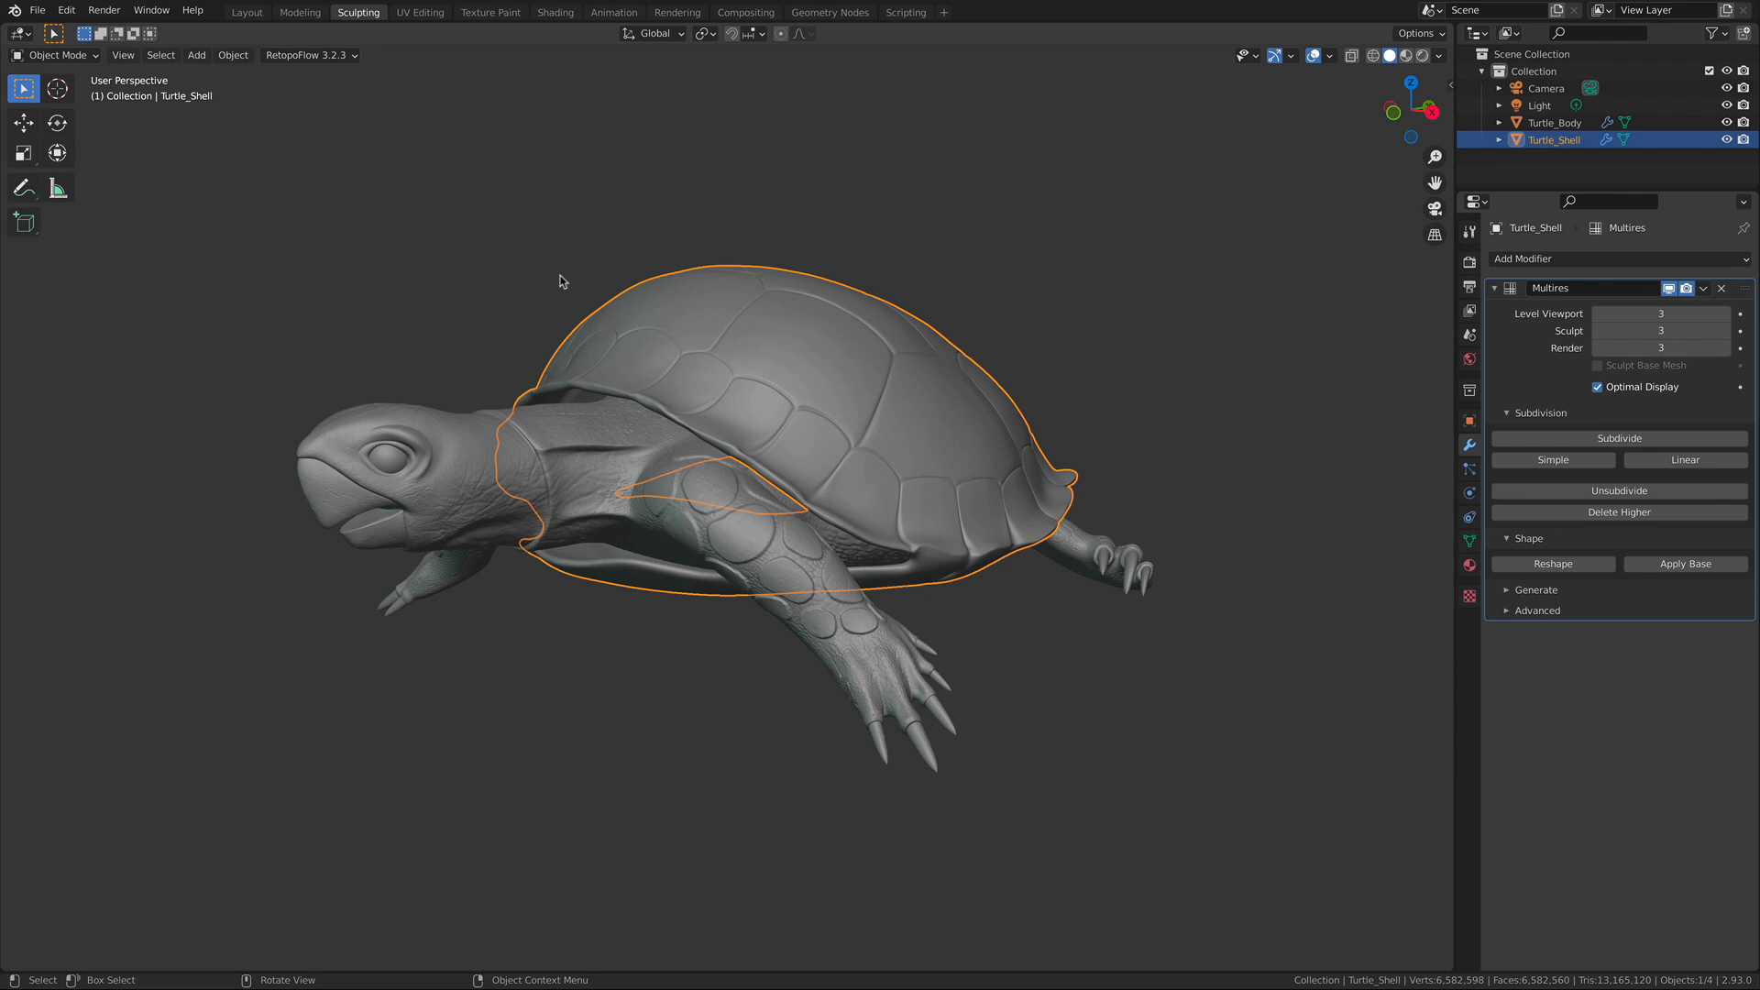
alt+drag(562, 281, 720, 384)
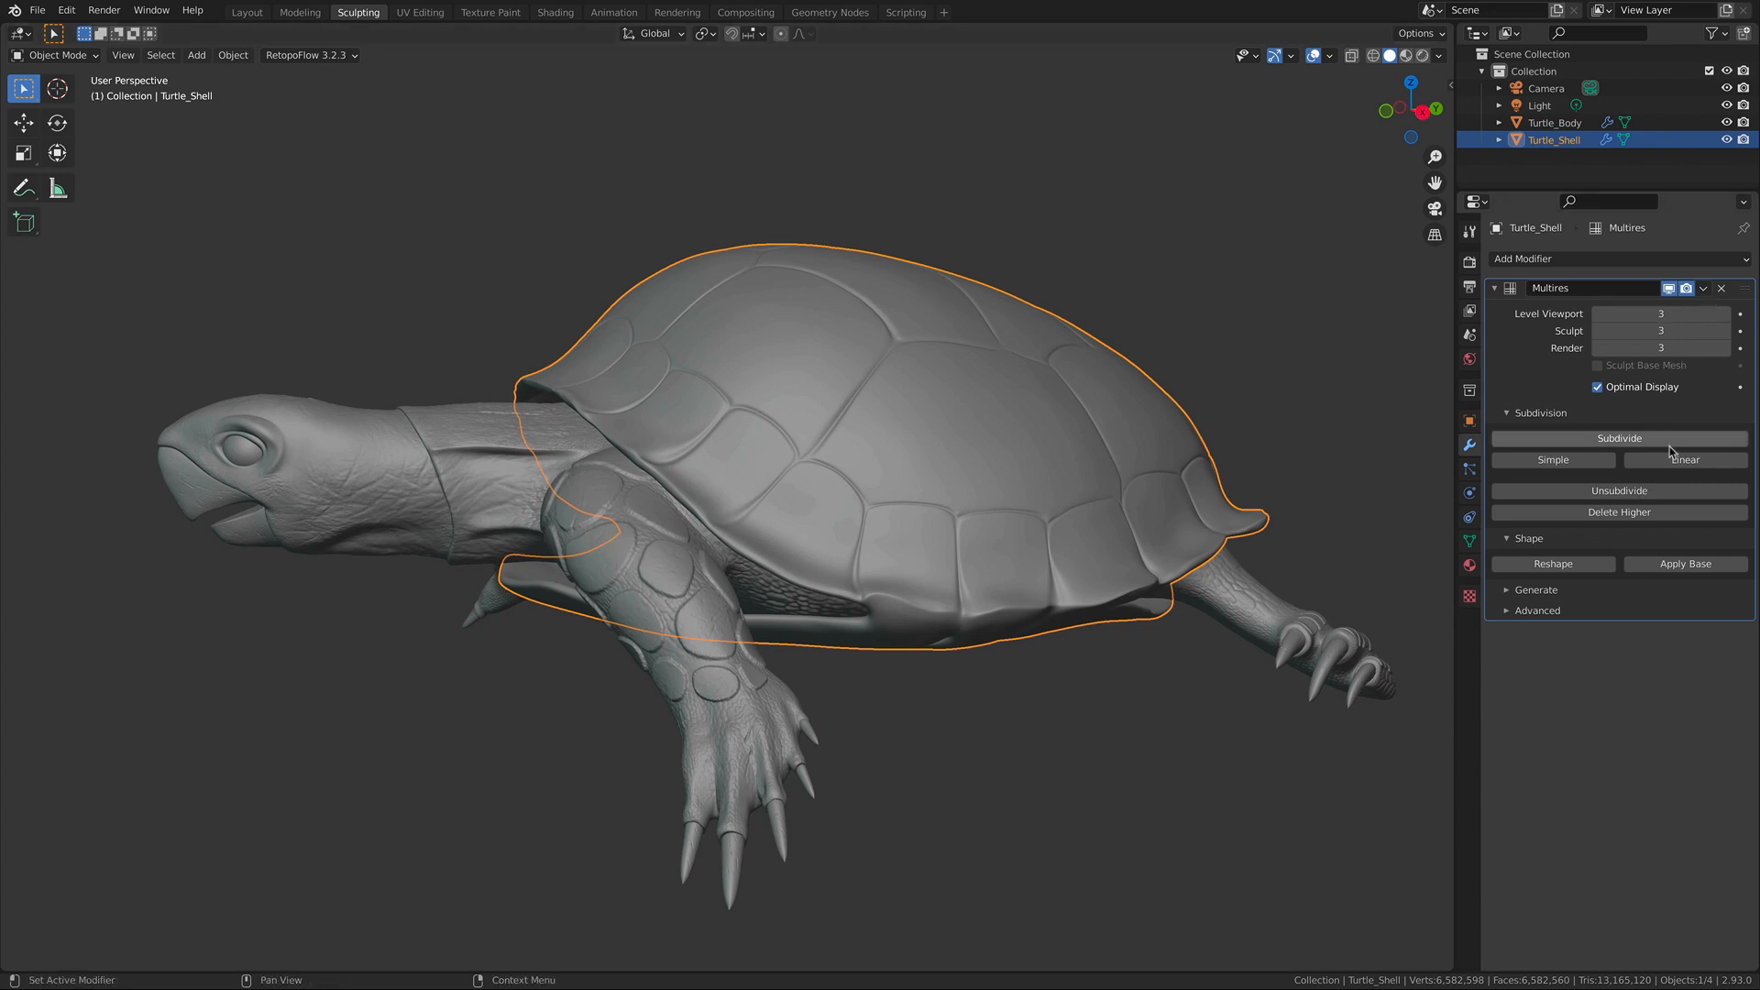
click(1703, 288)
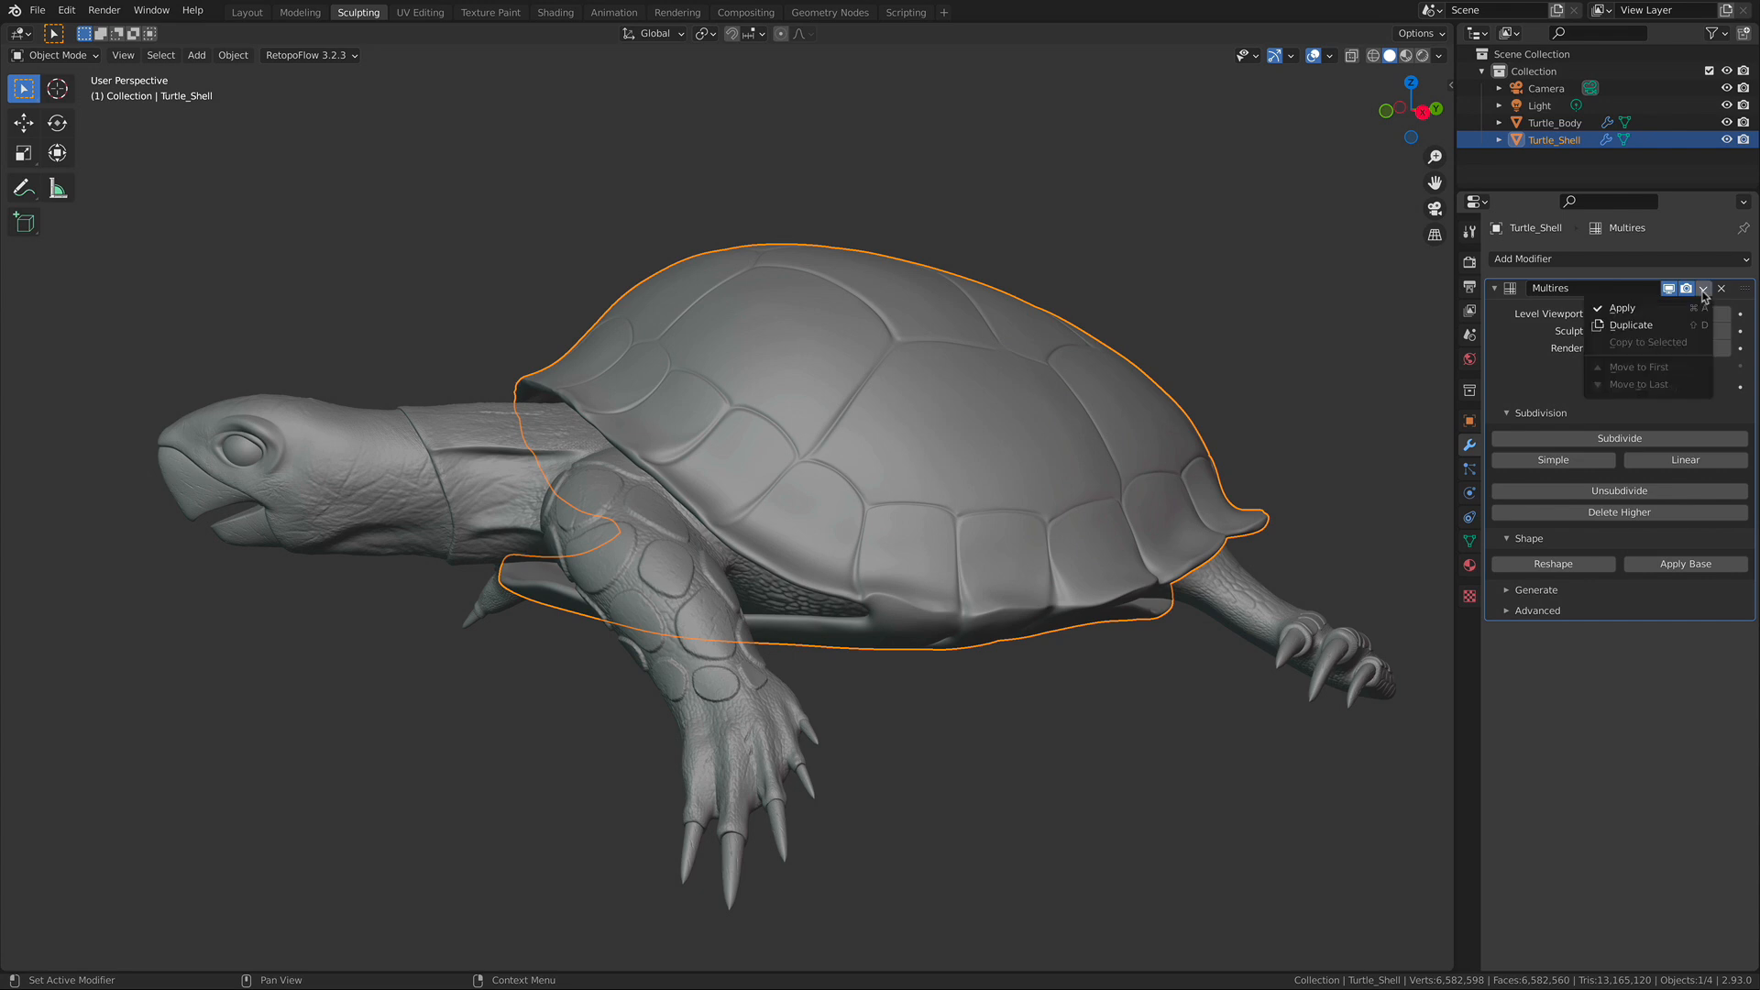
click(1692, 311)
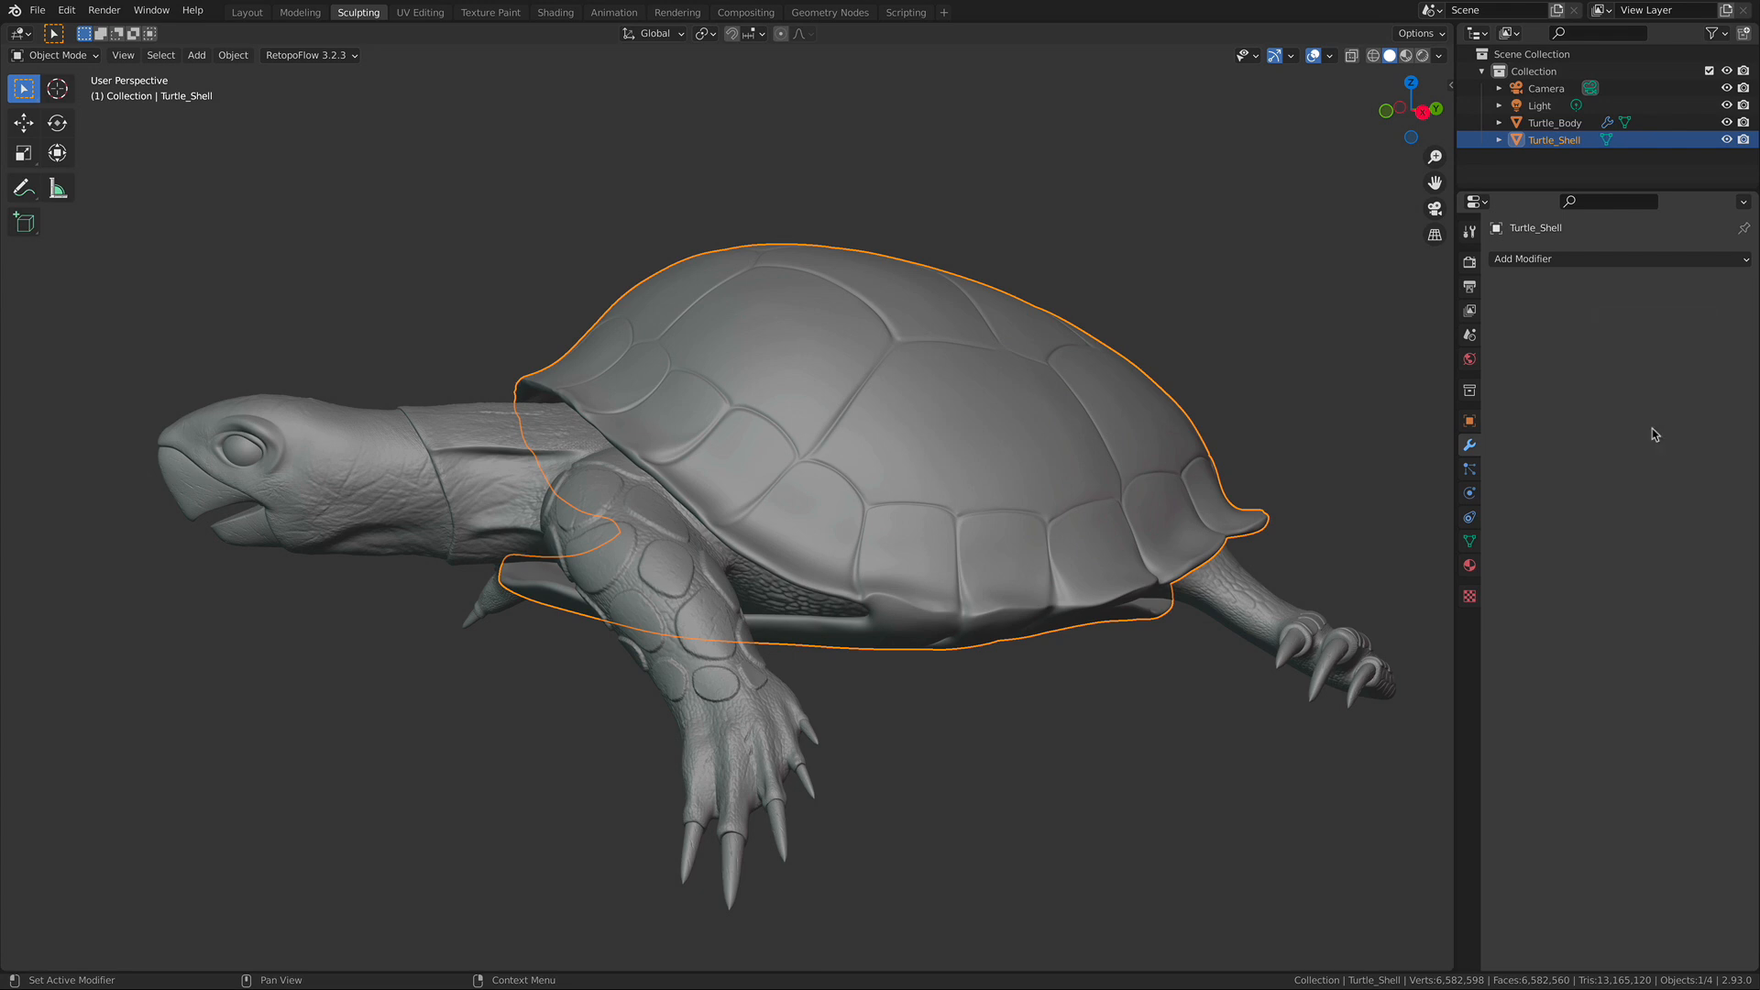
Apply the Multires modifier on the Turtle_Body object and clear the selection.
click(1559, 123)
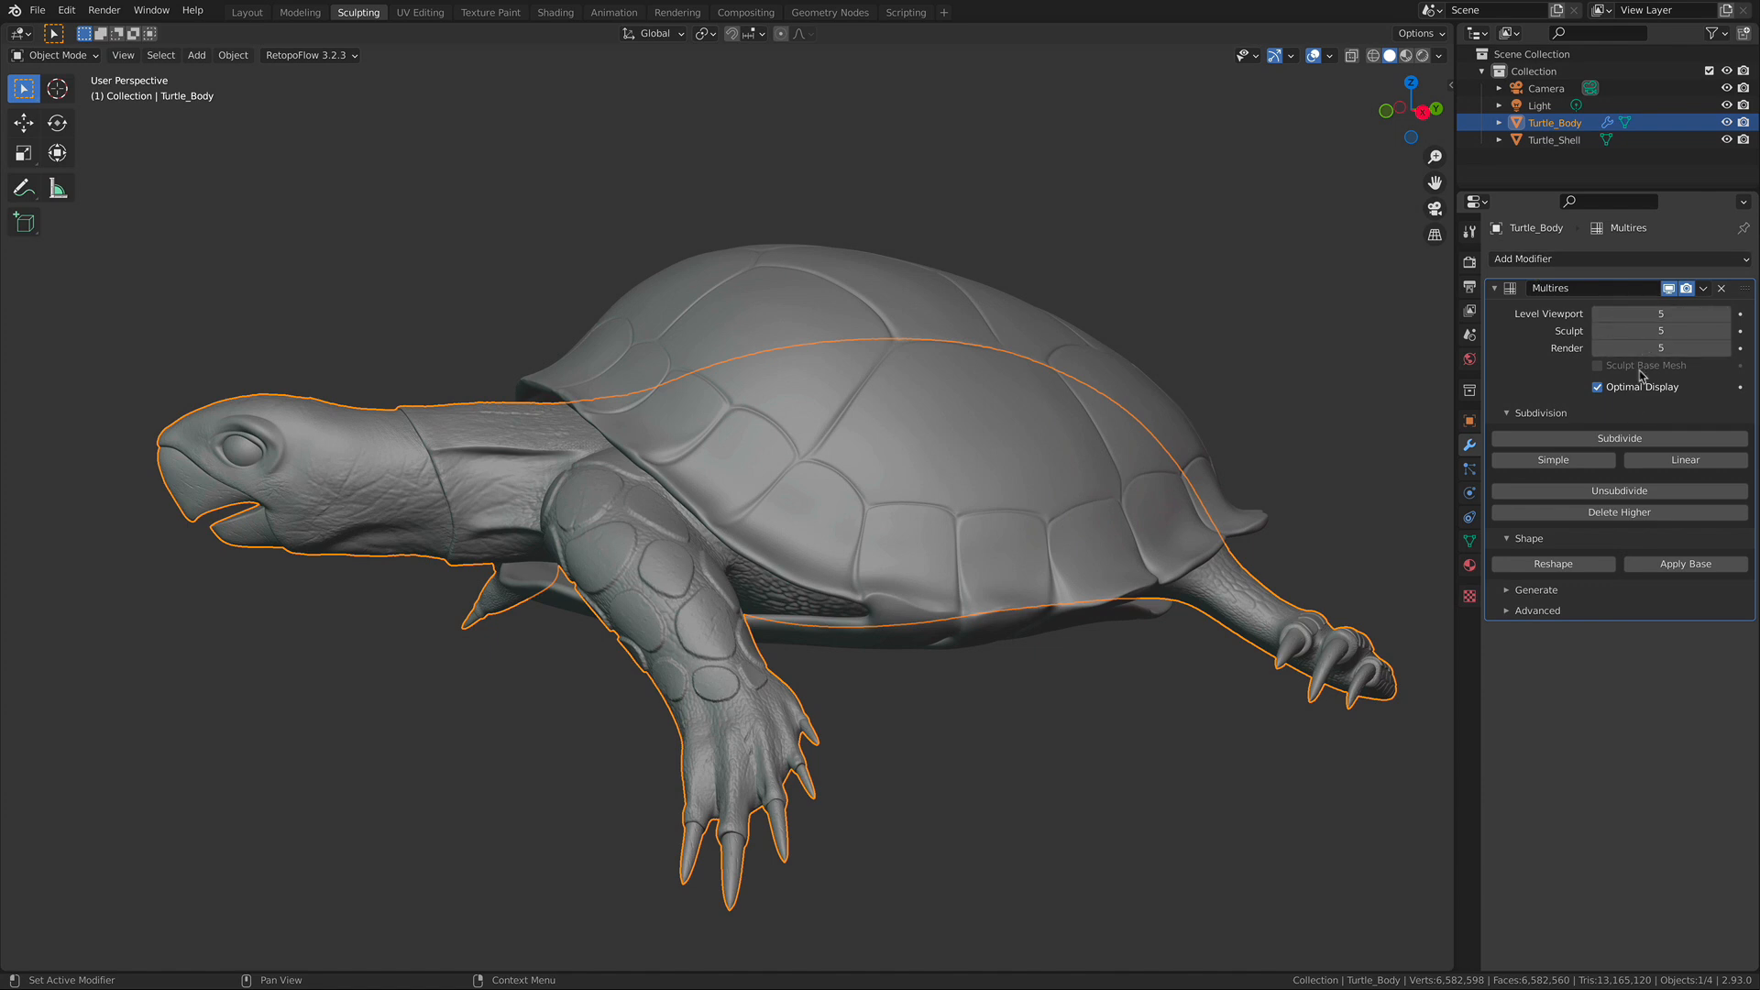
click(1703, 288)
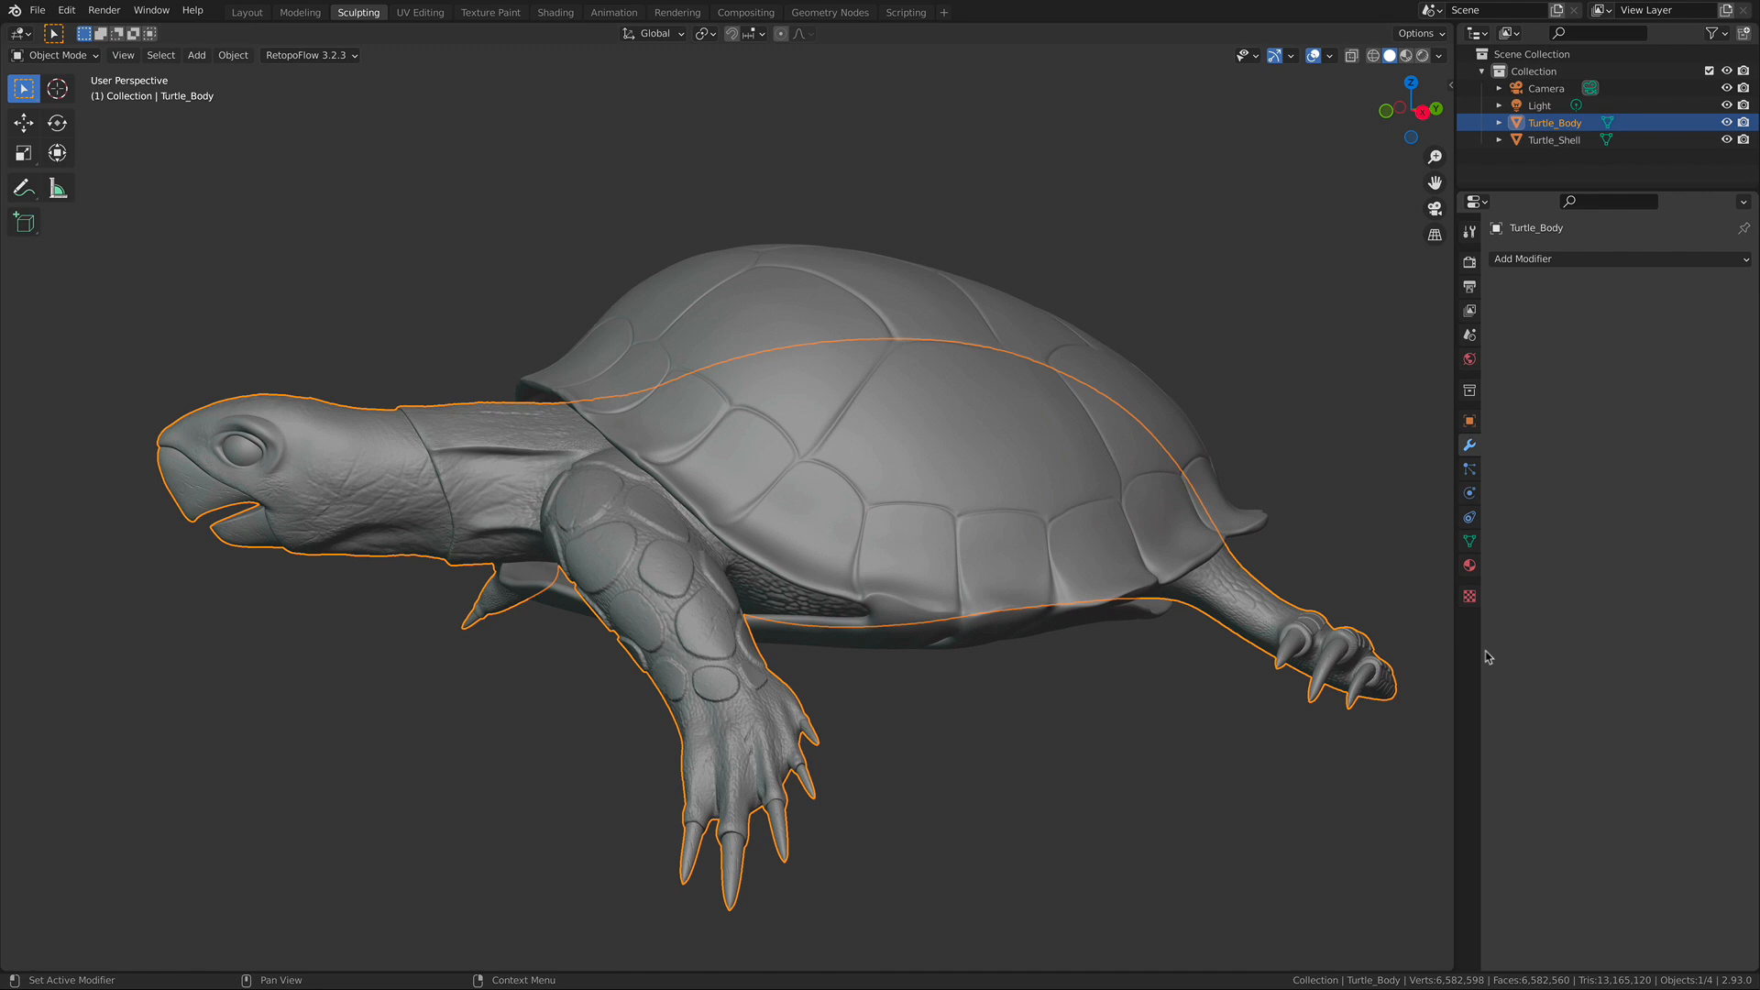
middle_drag(800, 478, 820, 500)
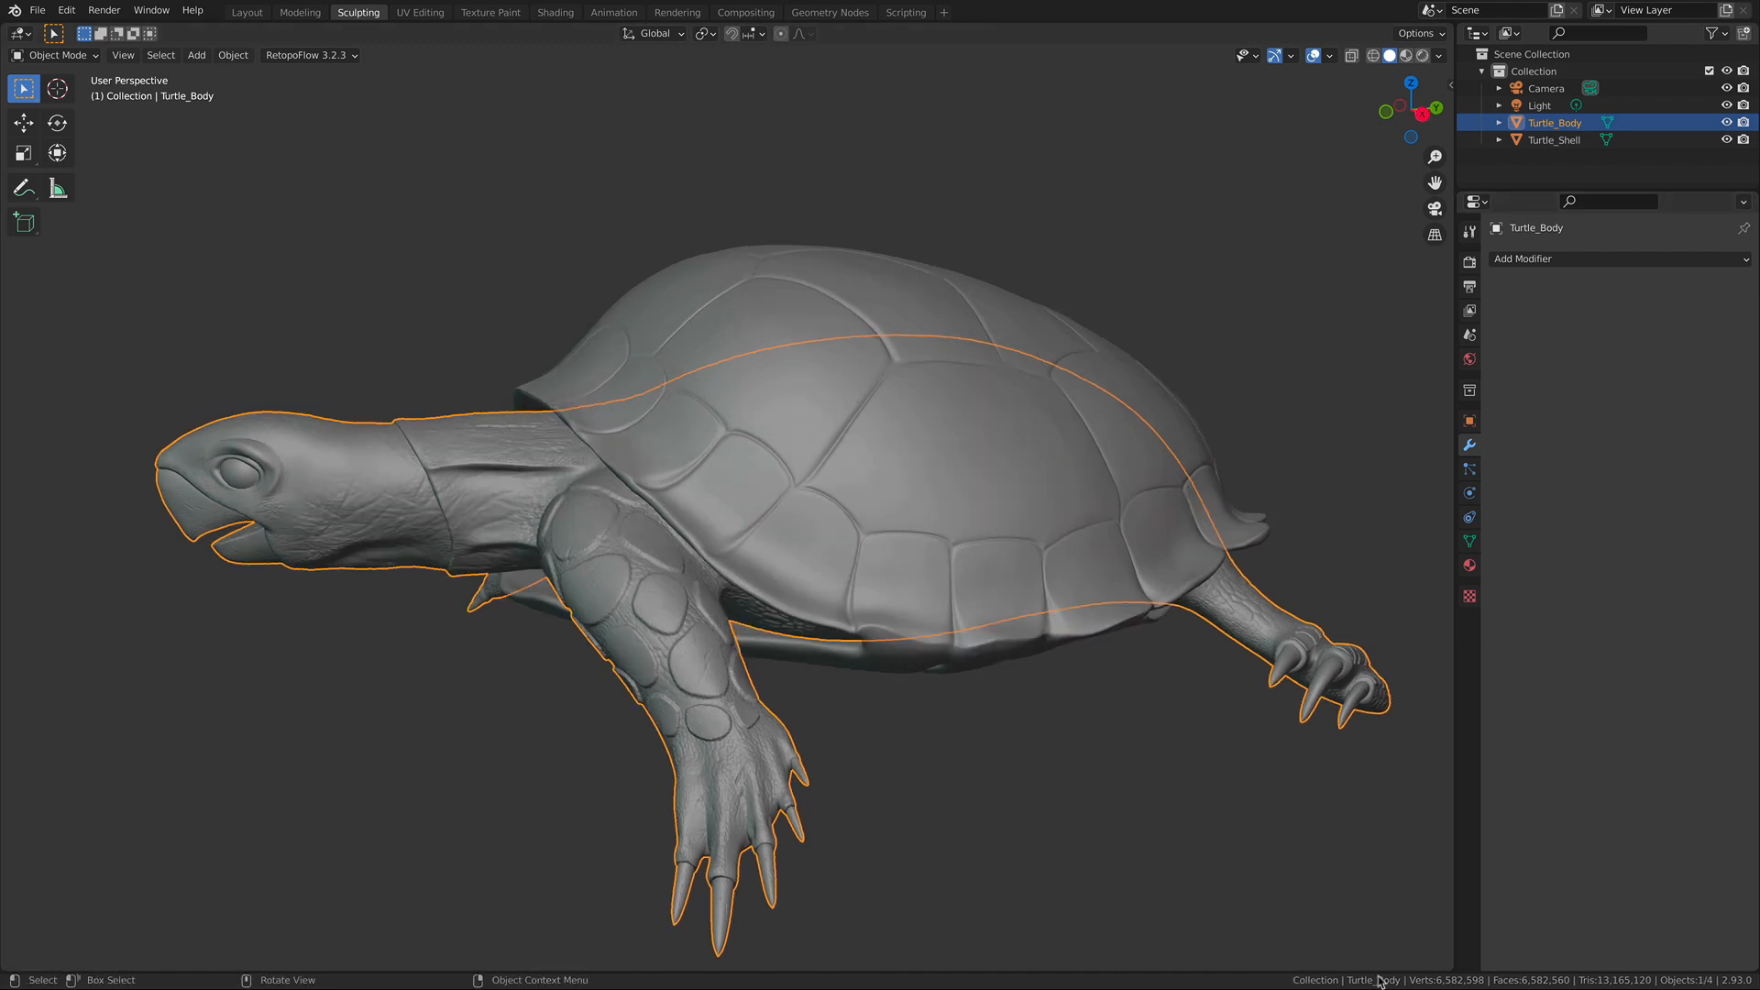
mouse_move(866, 537)
alt+shift+mouse_down()
mouse_move(958, 513)
mouse_move(845, 498)
mouse_move(871, 525)
alt+shift+mouse_up()
click(956, 736)
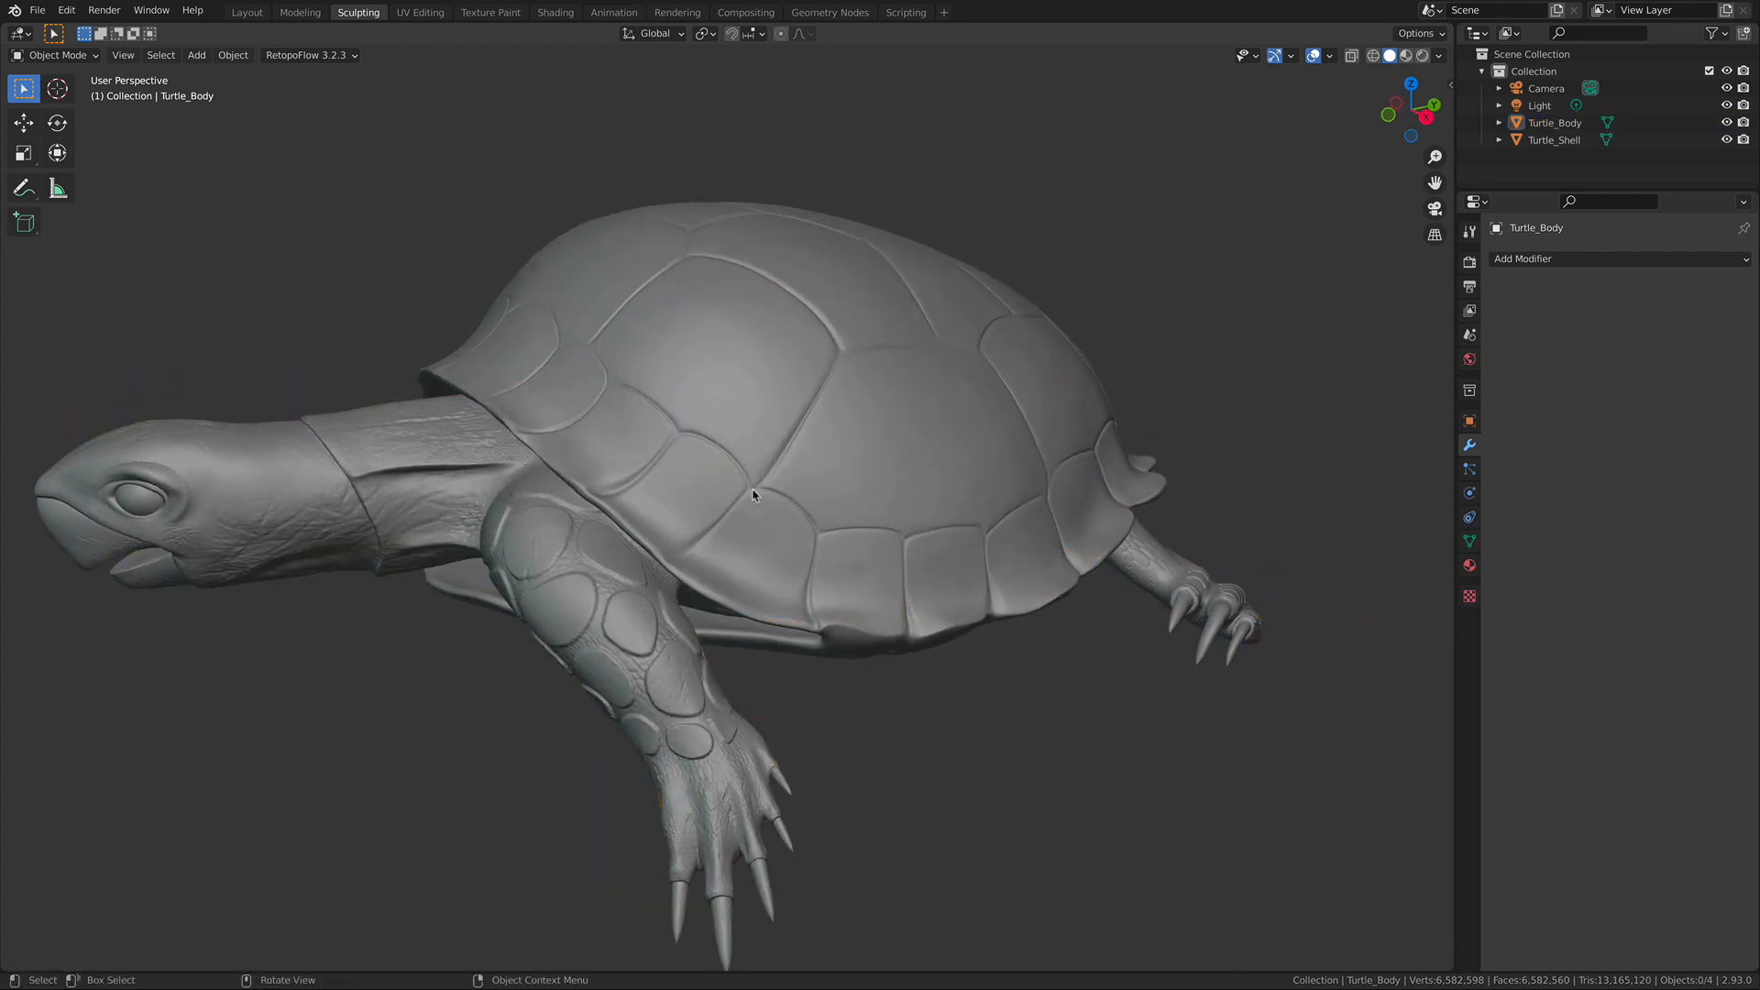
Examine the sculpted surface detail on the turtle's head, neck, front leg and shell.
alt+shift+drag(715, 511, 790, 488)
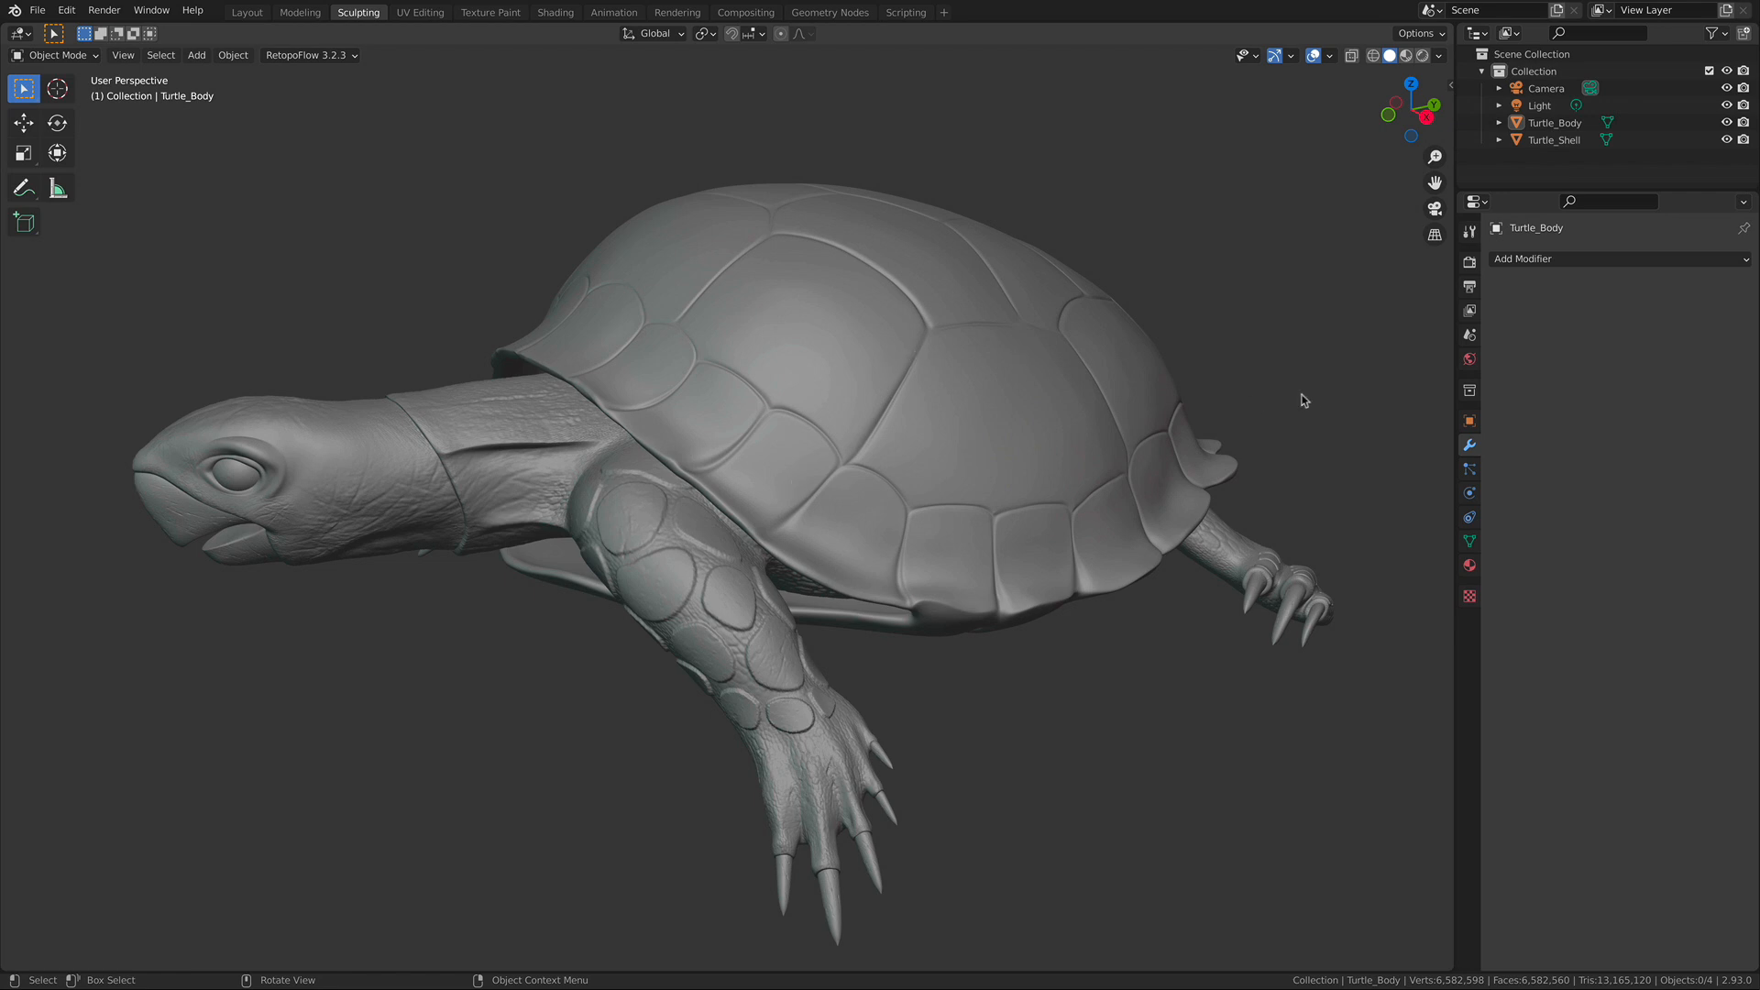
click(1537, 261)
middle_drag(837, 455, 872, 455)
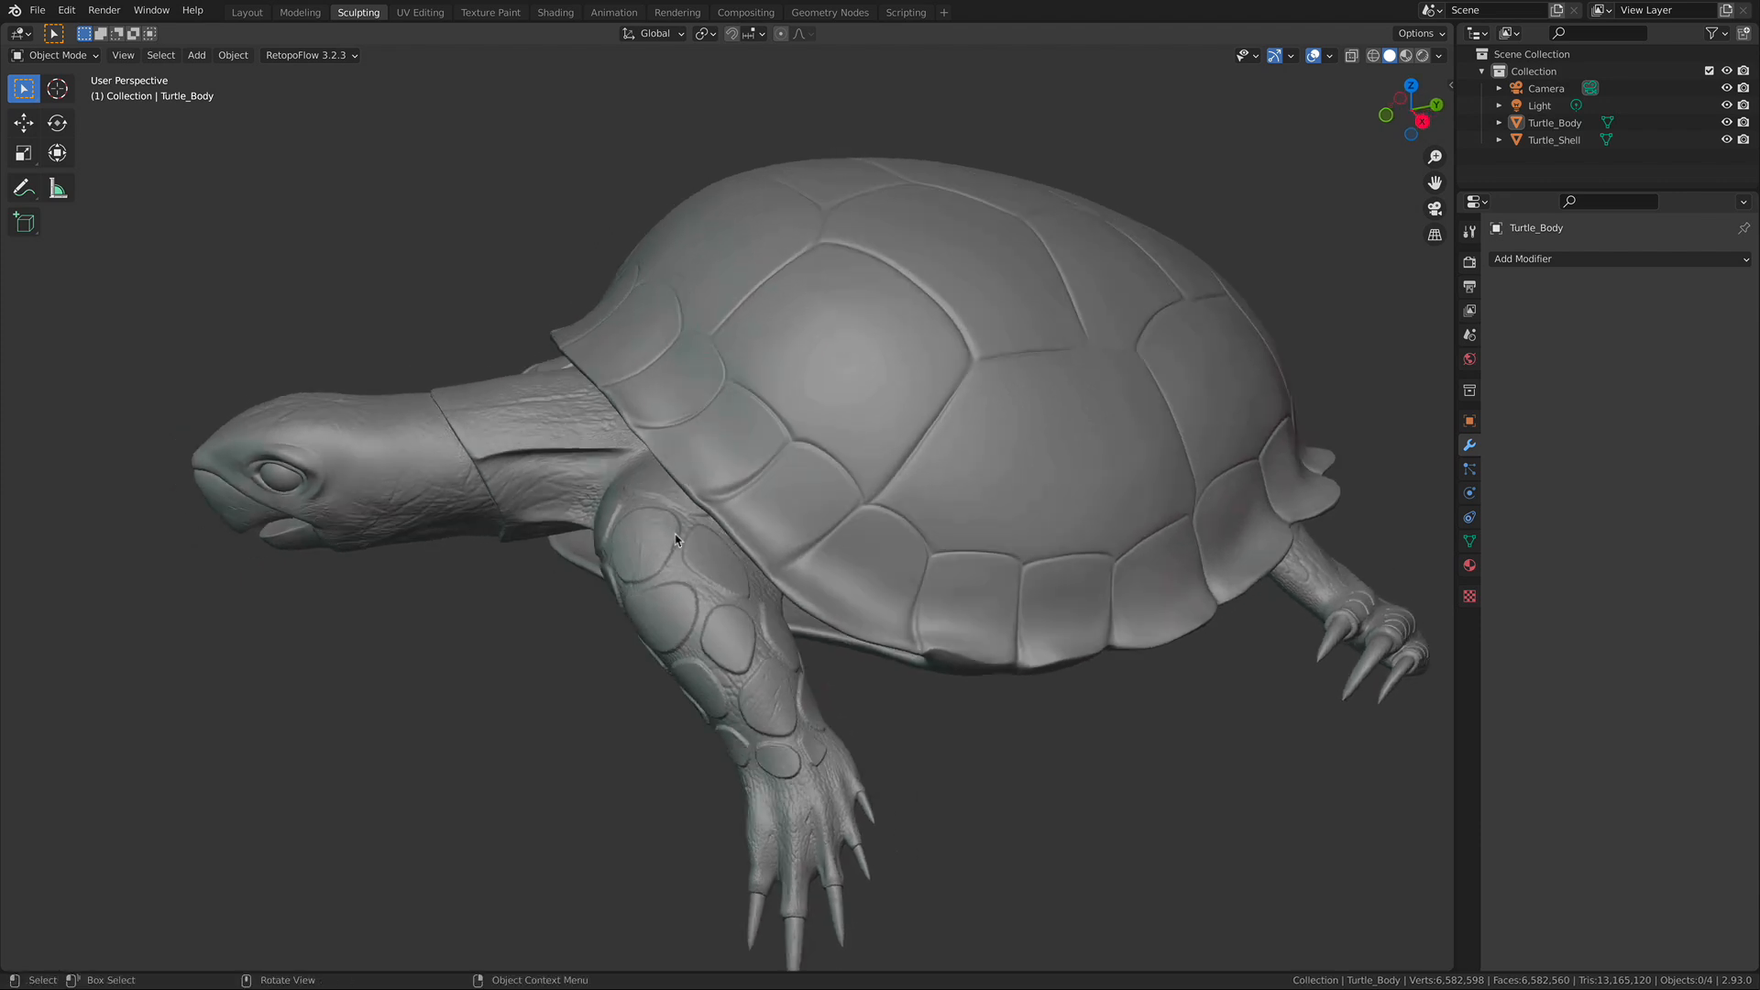
middle_drag(680, 451, 772, 413)
scroll(619, 487, up, 5)
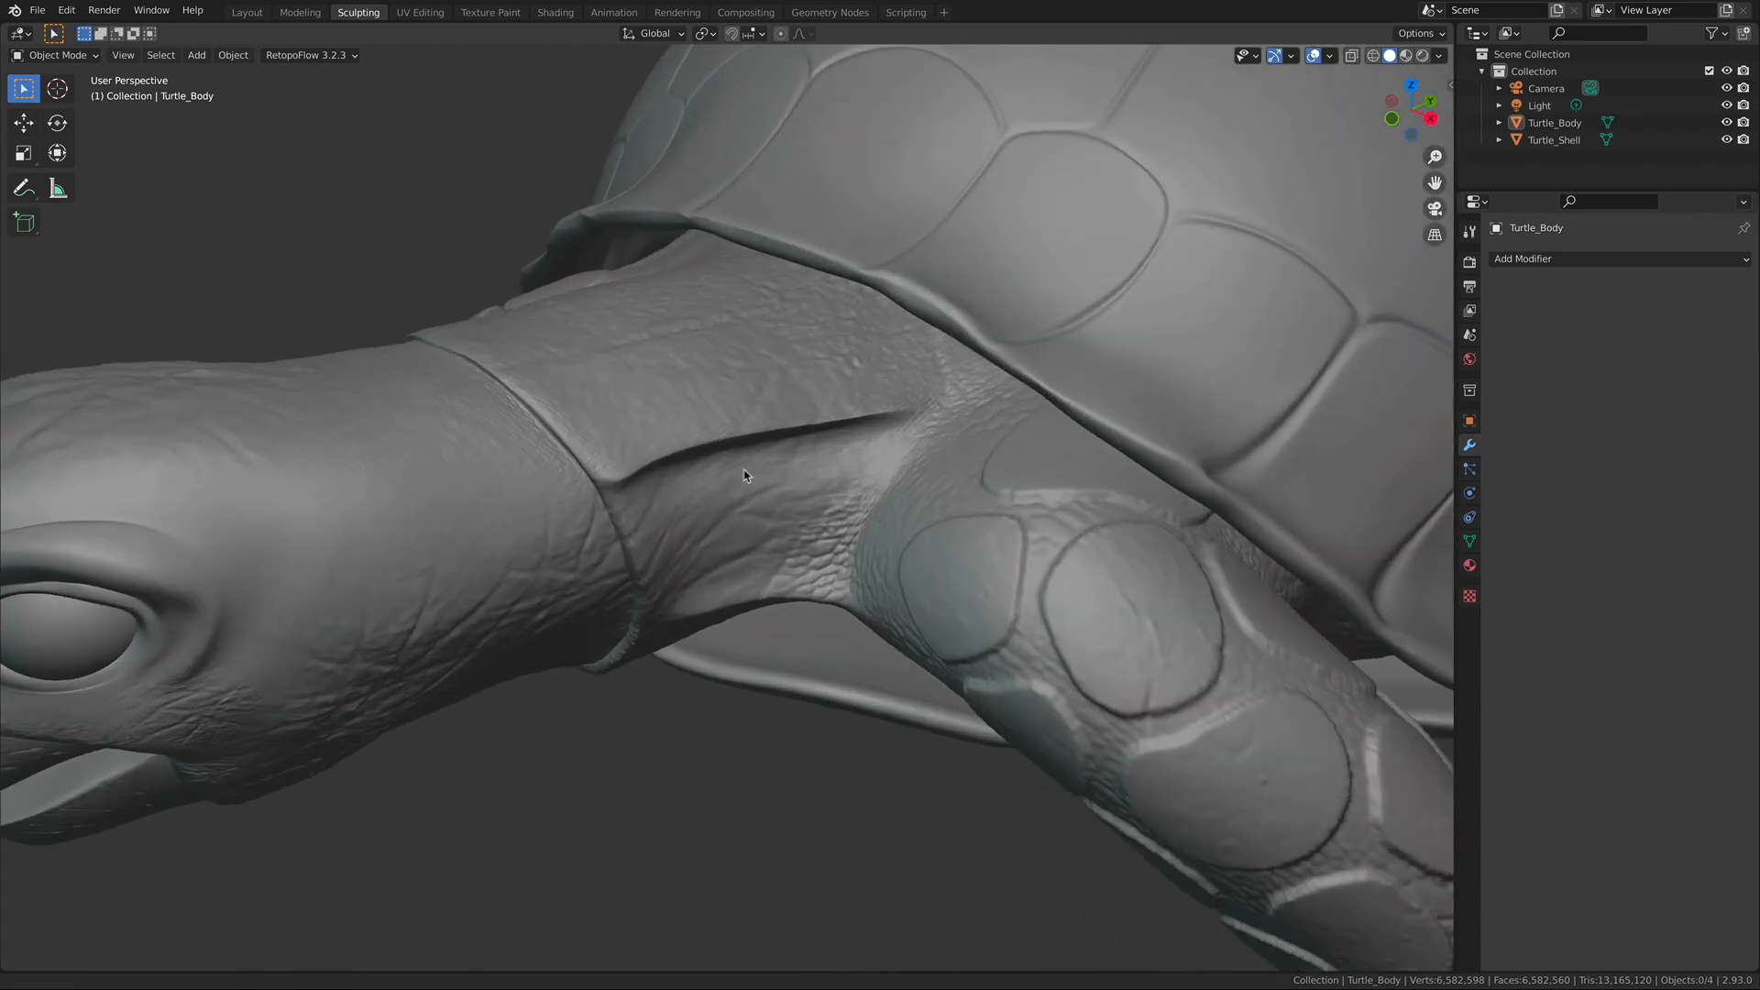
scroll(655, 498, down, 3)
middle_drag(655, 500, 644, 429)
middle_drag(744, 495, 753, 553)
middle_drag(752, 550, 722, 516)
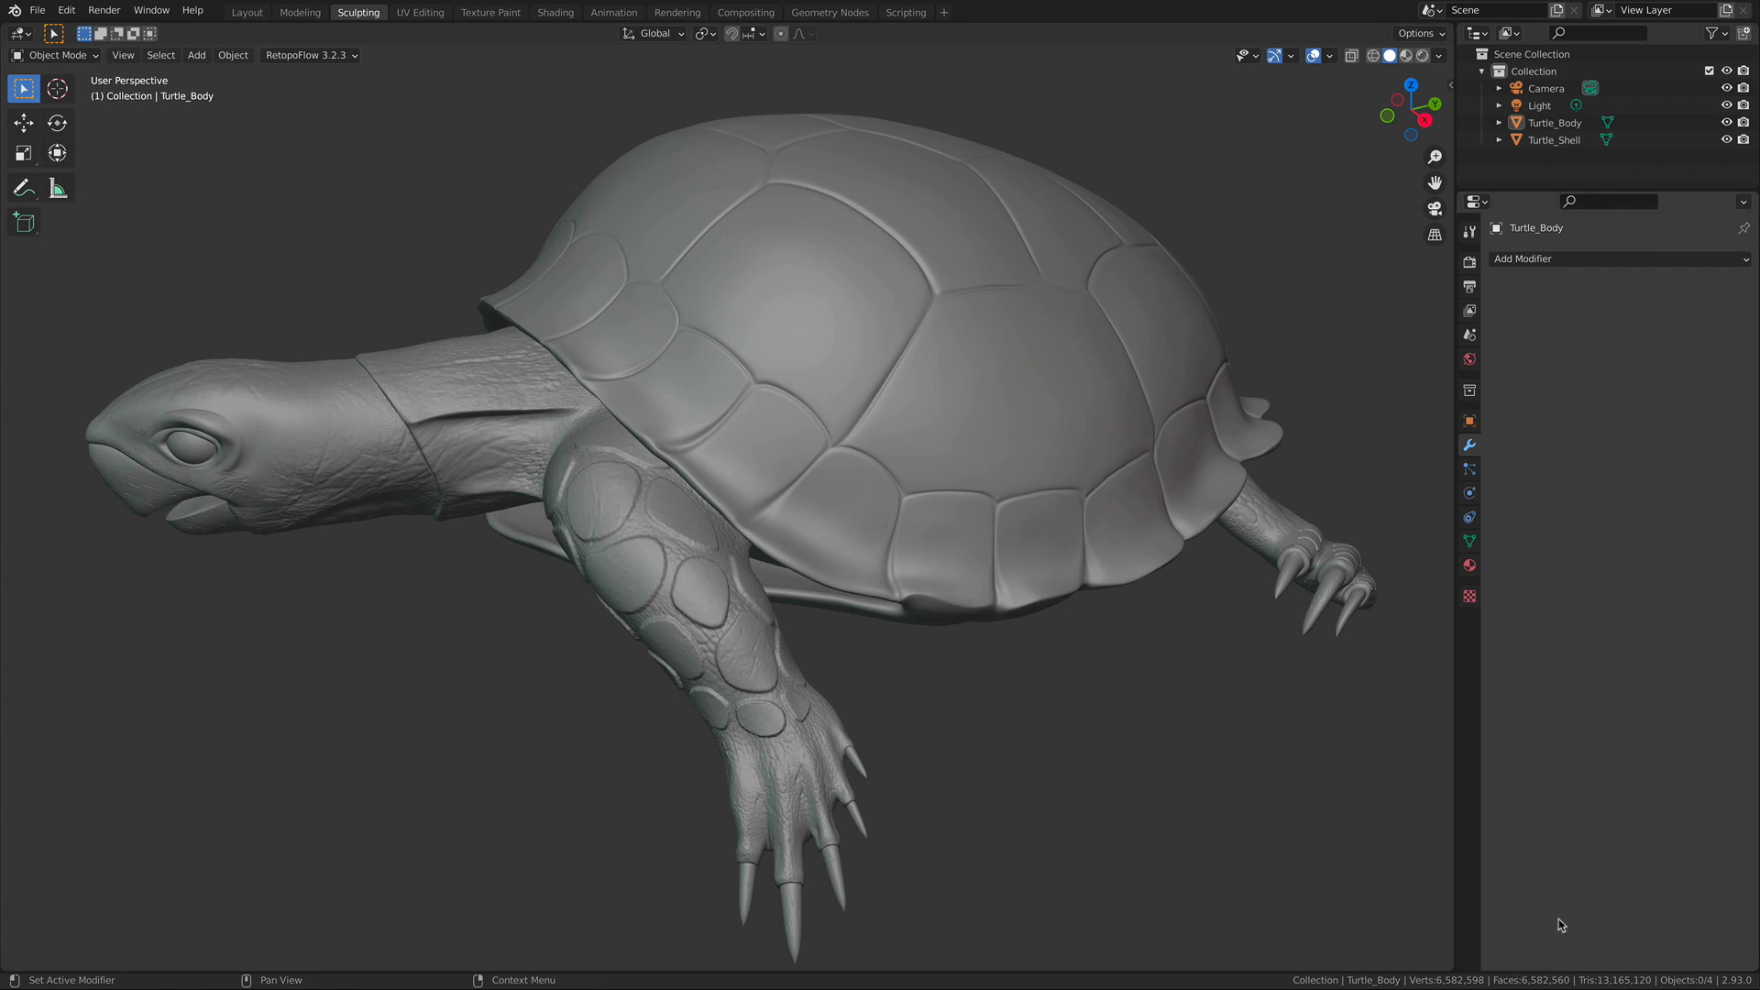
Apply All Transforms to Turtle_Body and Turtle_Shell together, and deselect them.
drag(1560, 128, 1562, 140)
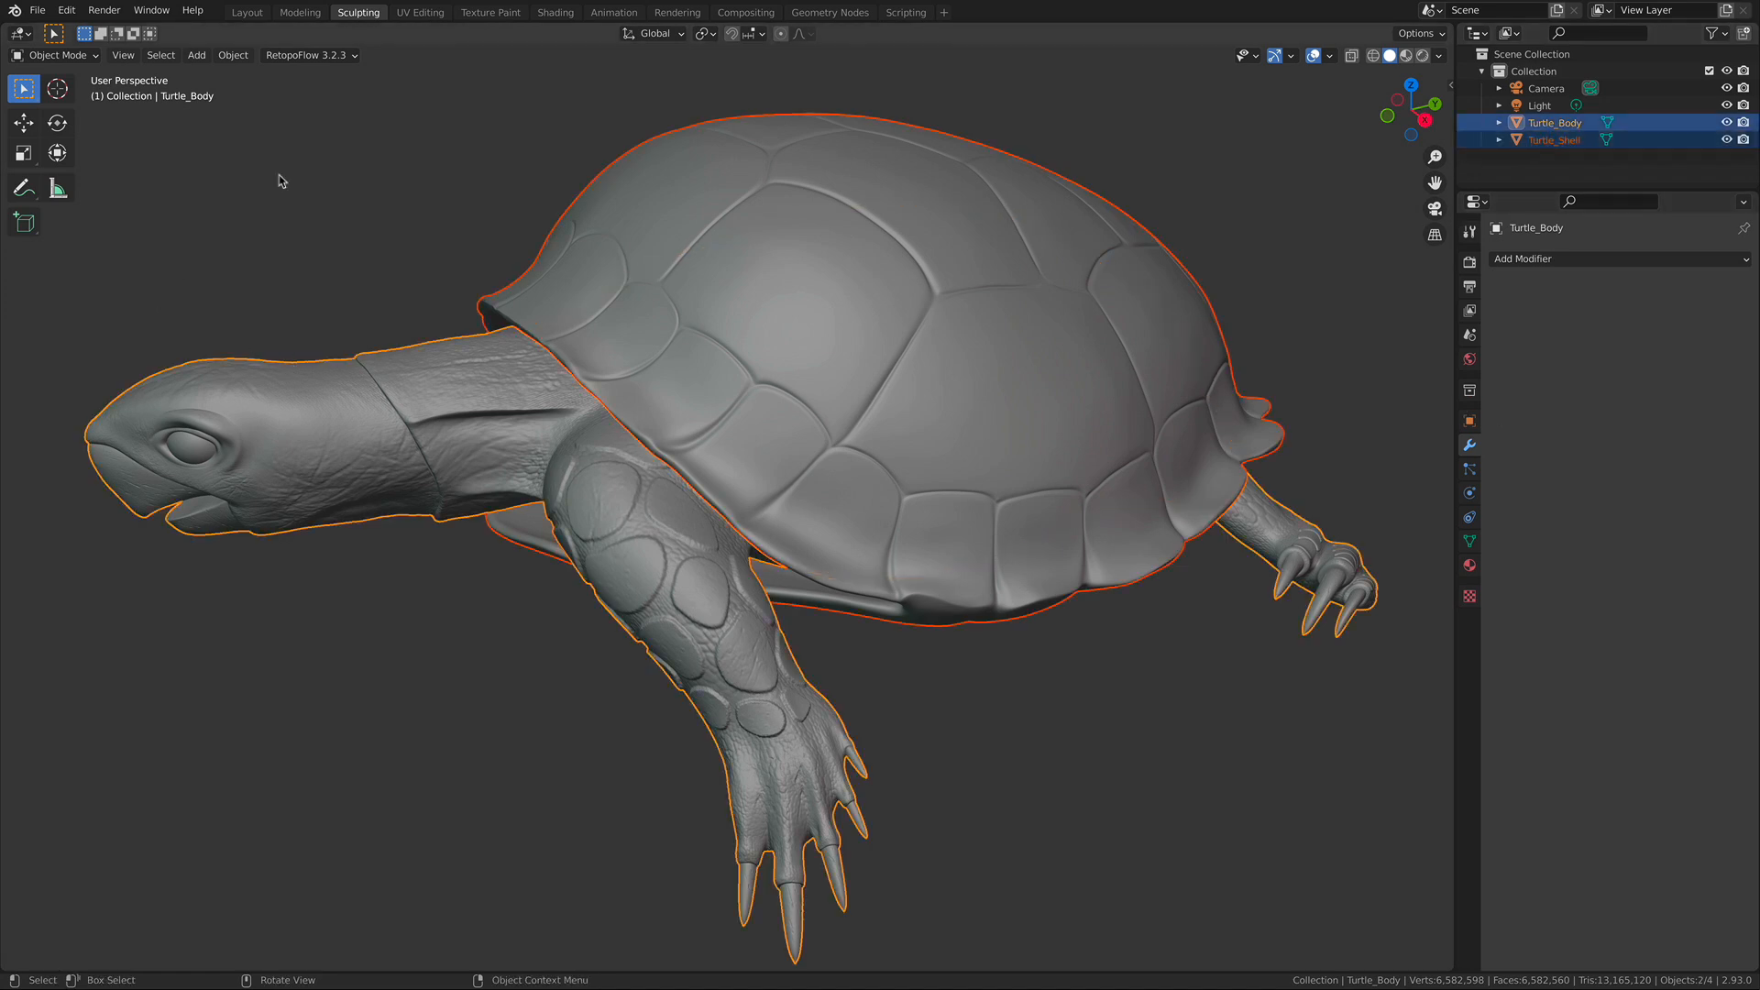
click(246, 61)
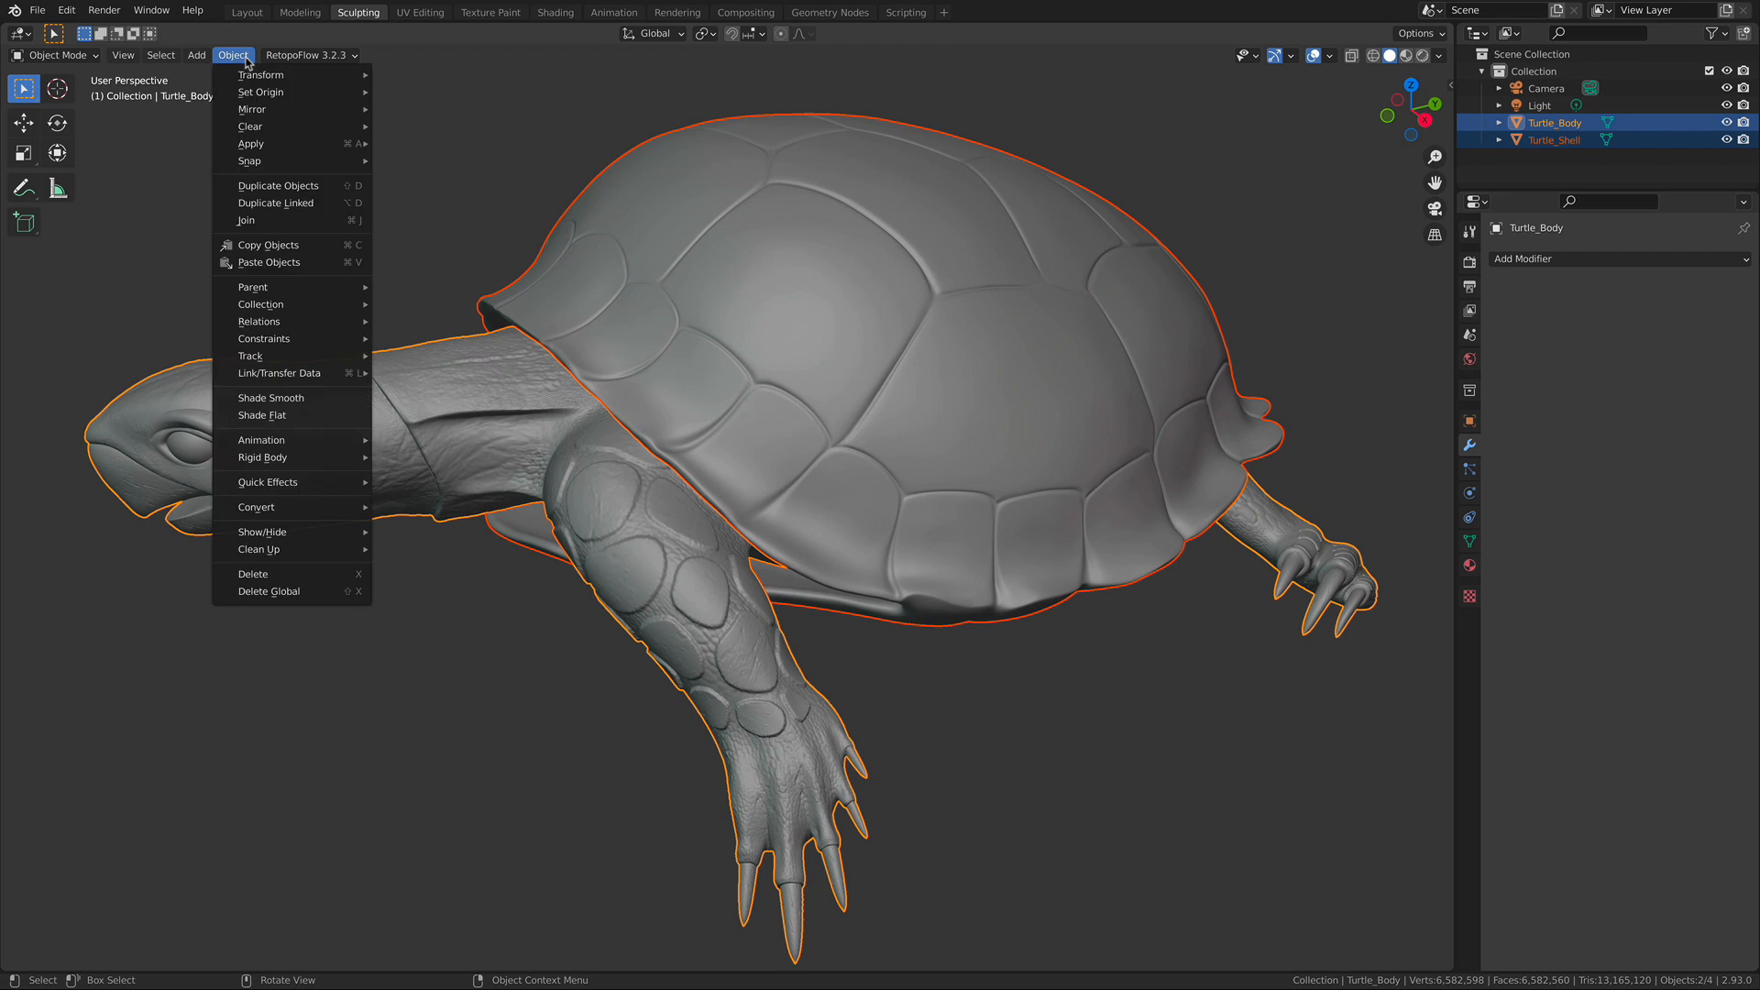
mouse_move(277, 146)
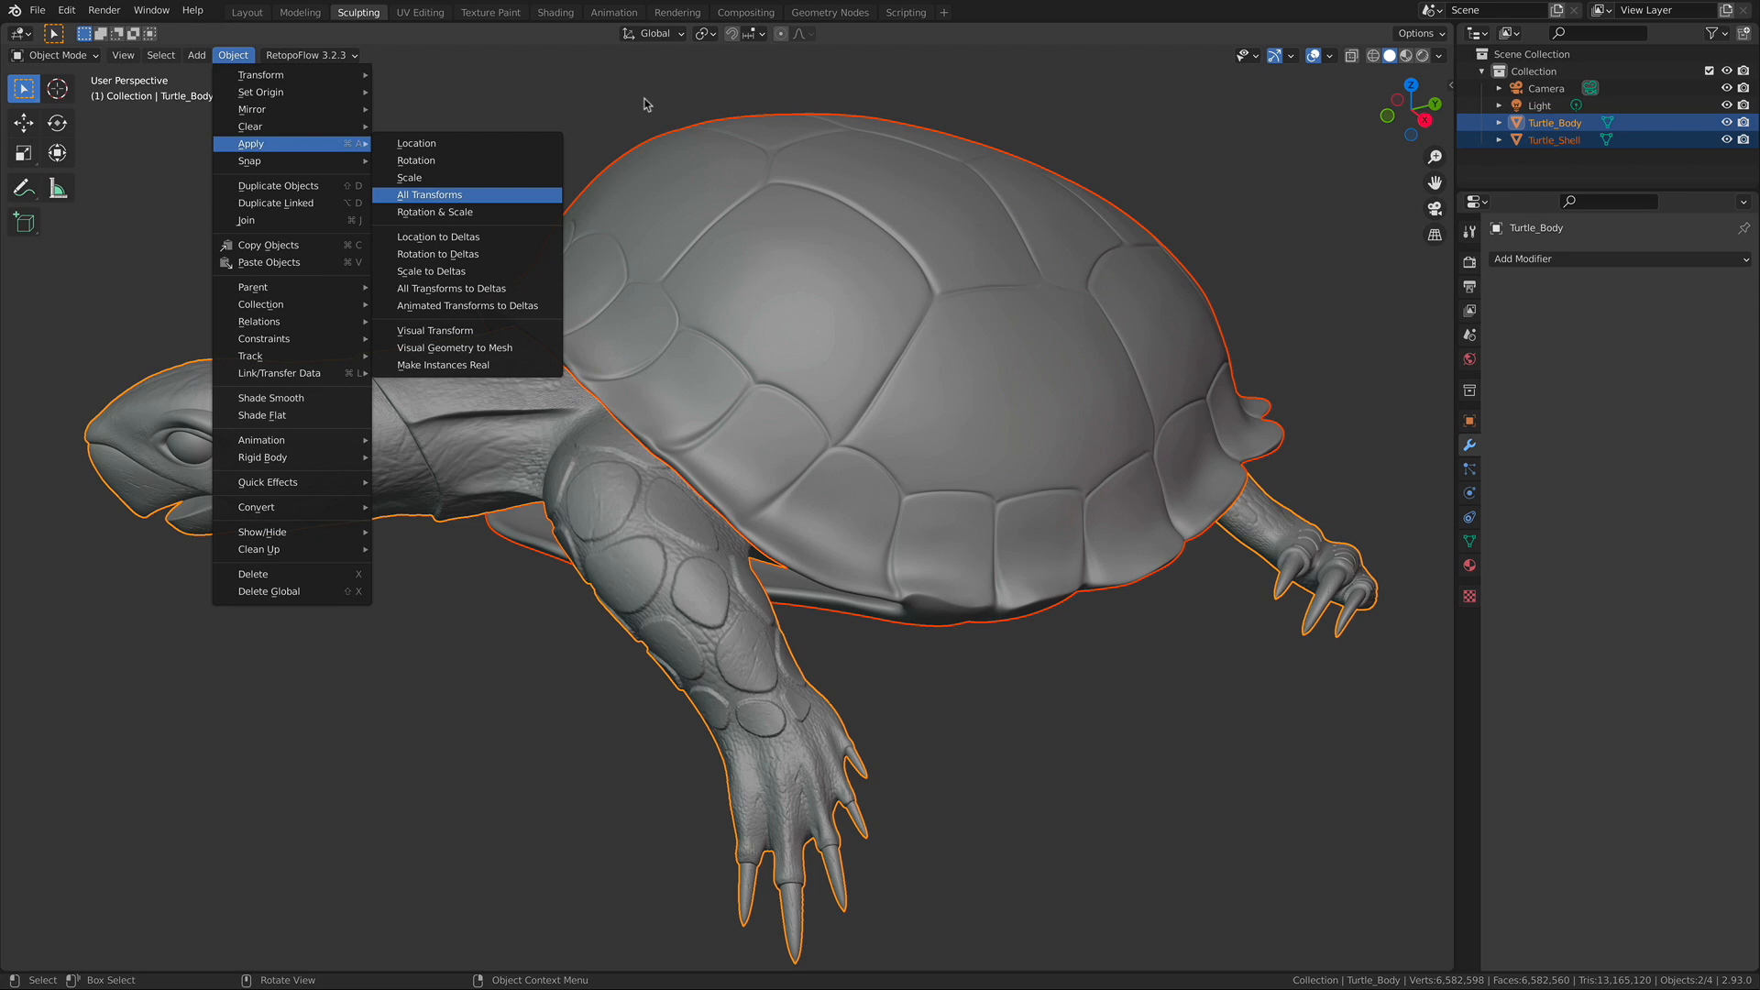
key(Return)
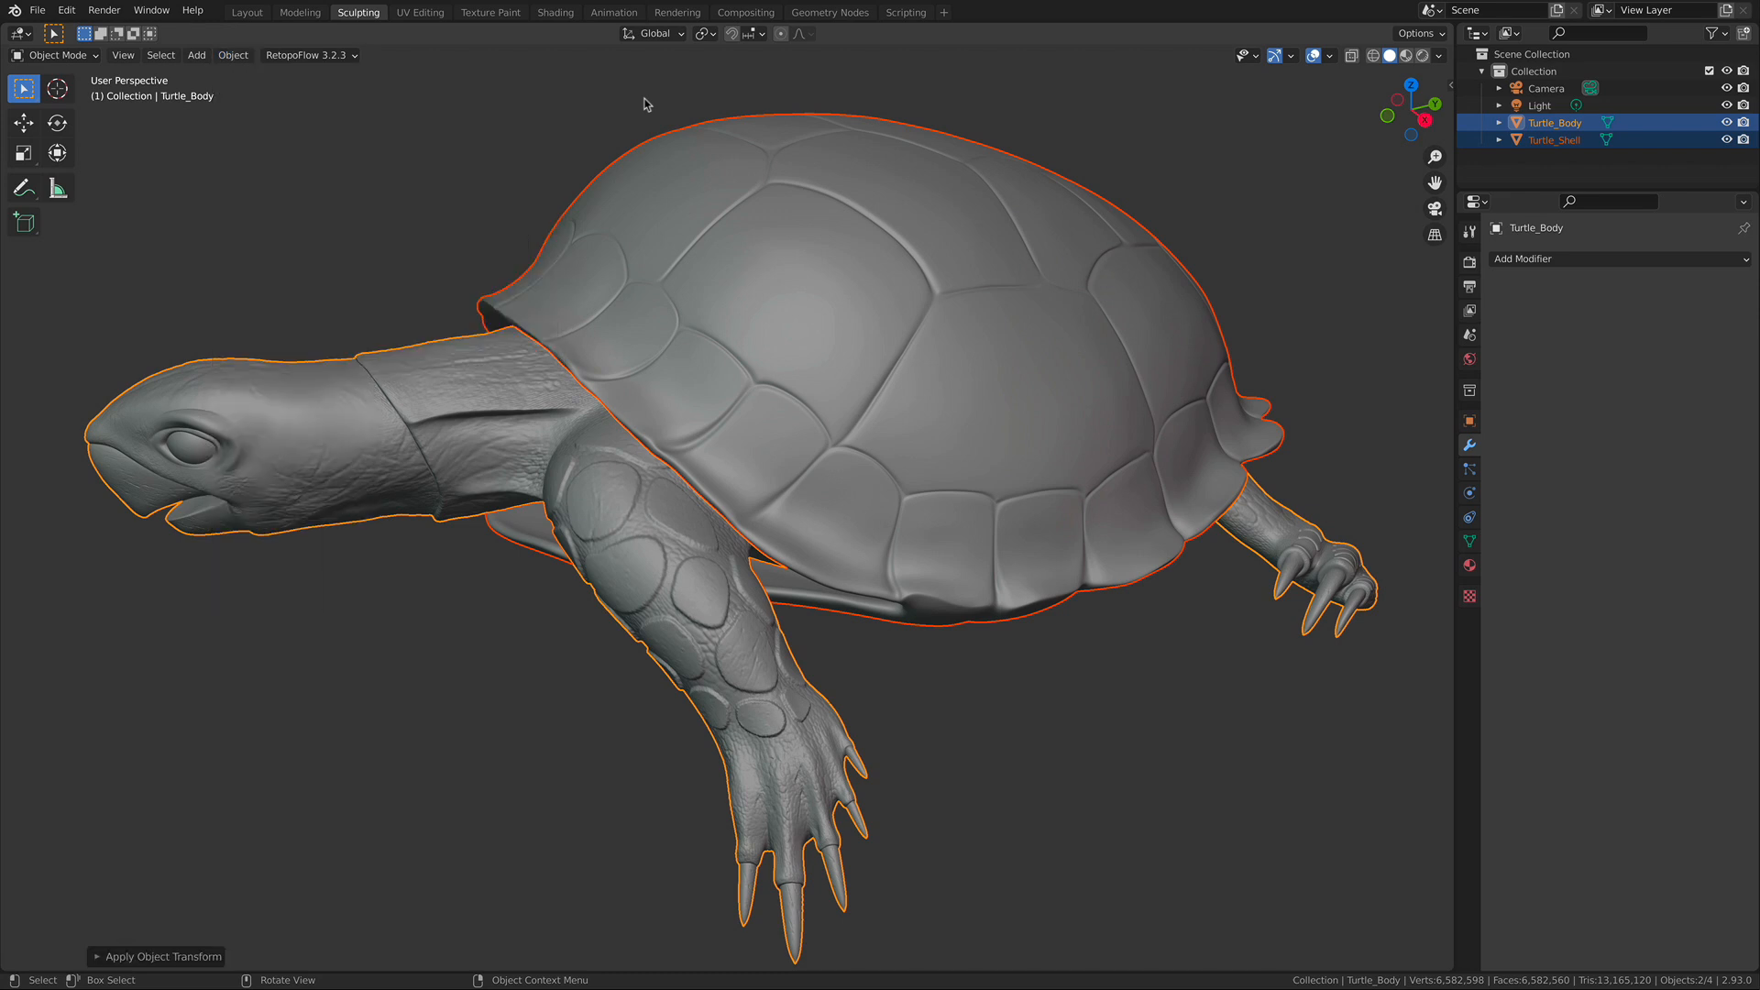
click(572, 131)
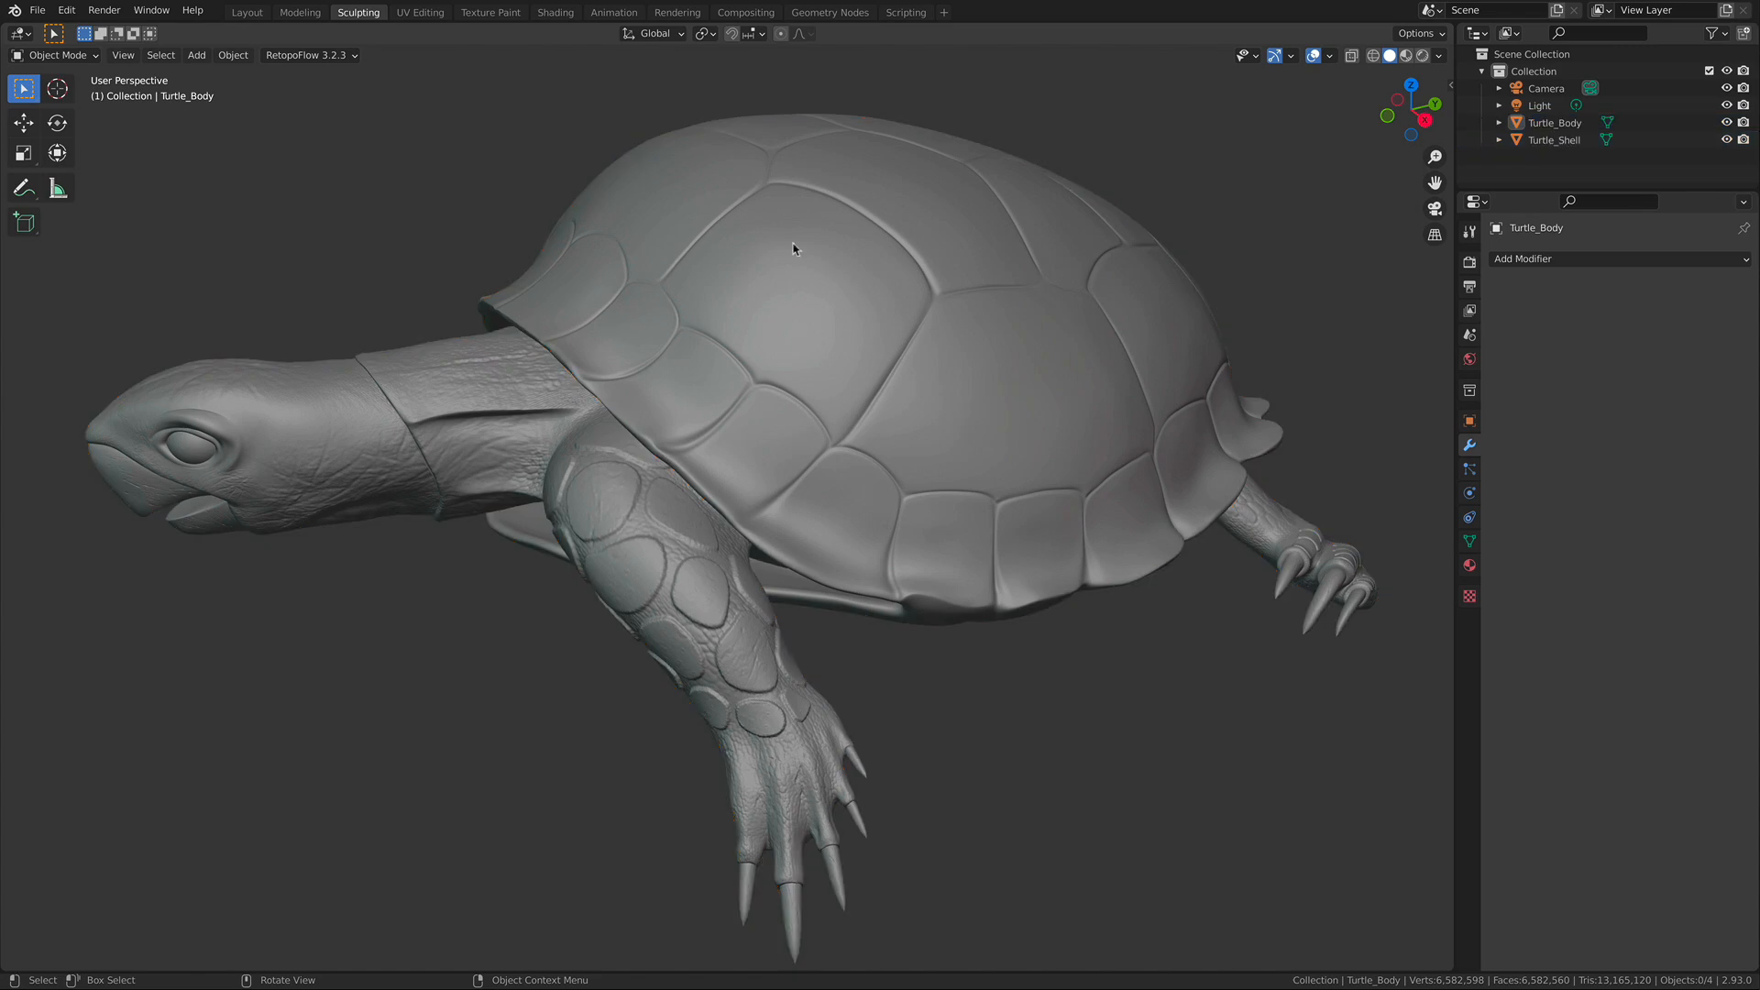
Select both Turtle_Body and Turtle_Shell and start an FBX export.
middle_drag(963, 564, 538, 302)
click(1556, 123)
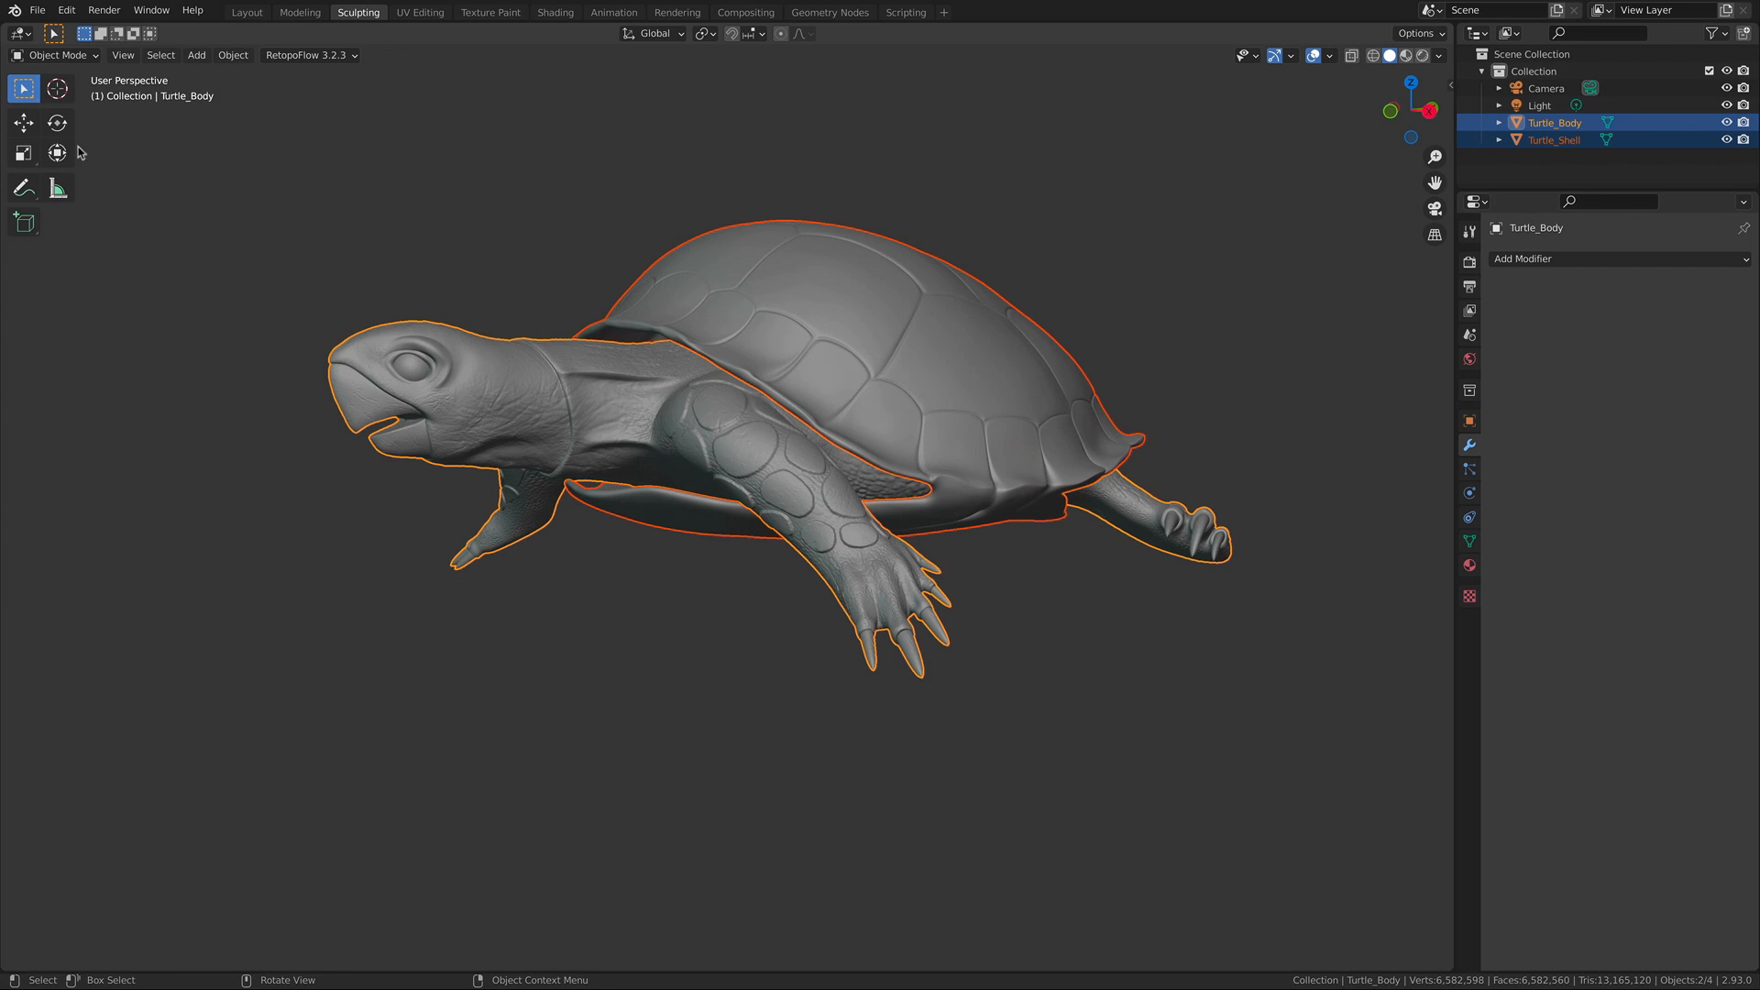
click(38, 10)
mouse_move(100, 261)
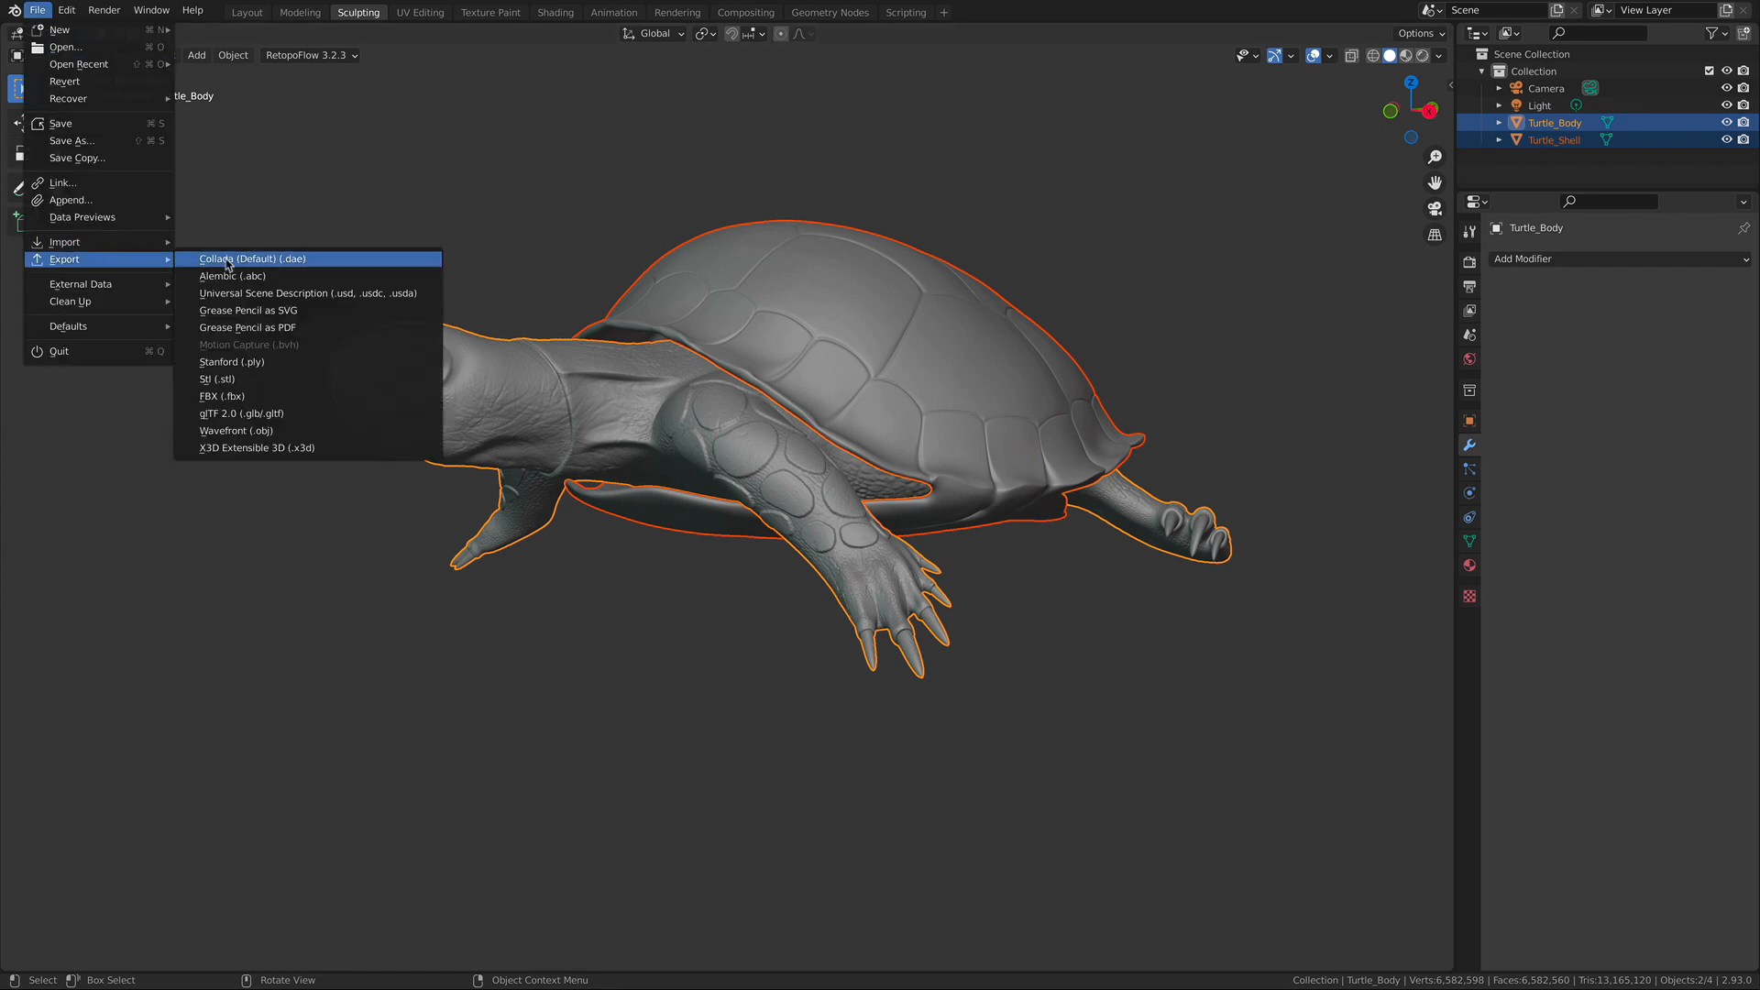
click(278, 396)
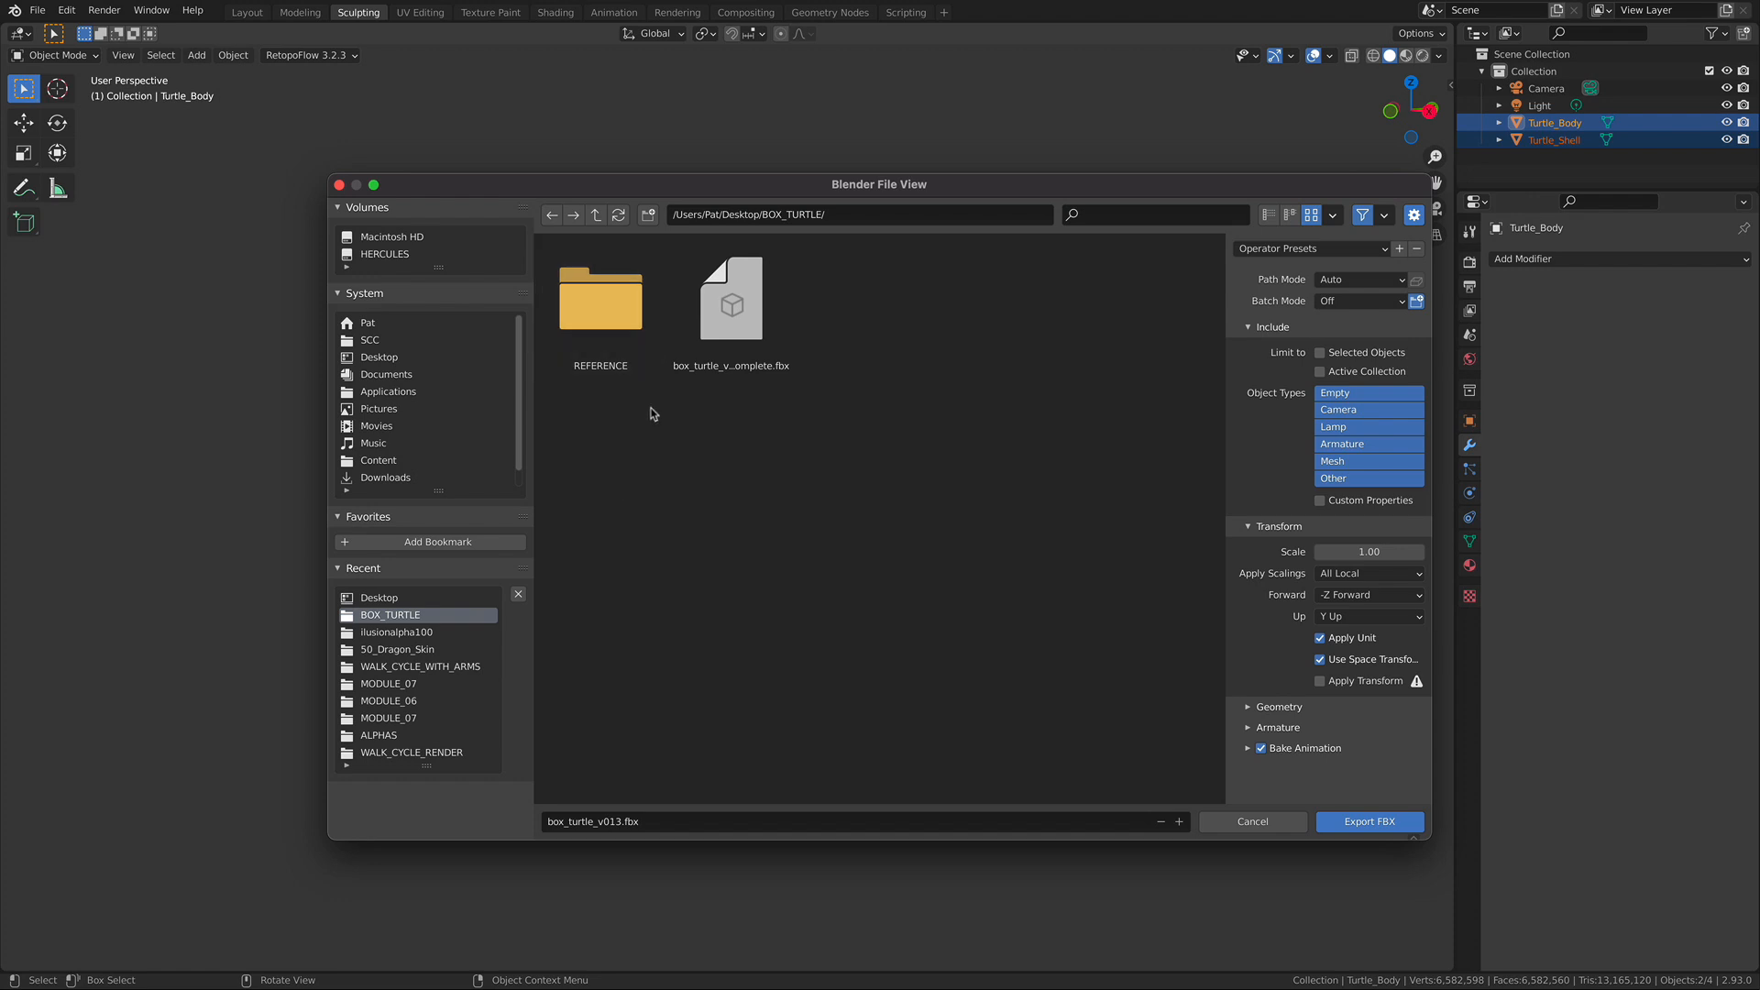
Name the export file box_turtle_v013_high_res.fbx in the BOX_TURTLE folder.
click(628, 823)
key(Right)
key(Left)
key(Left)
key(Left)
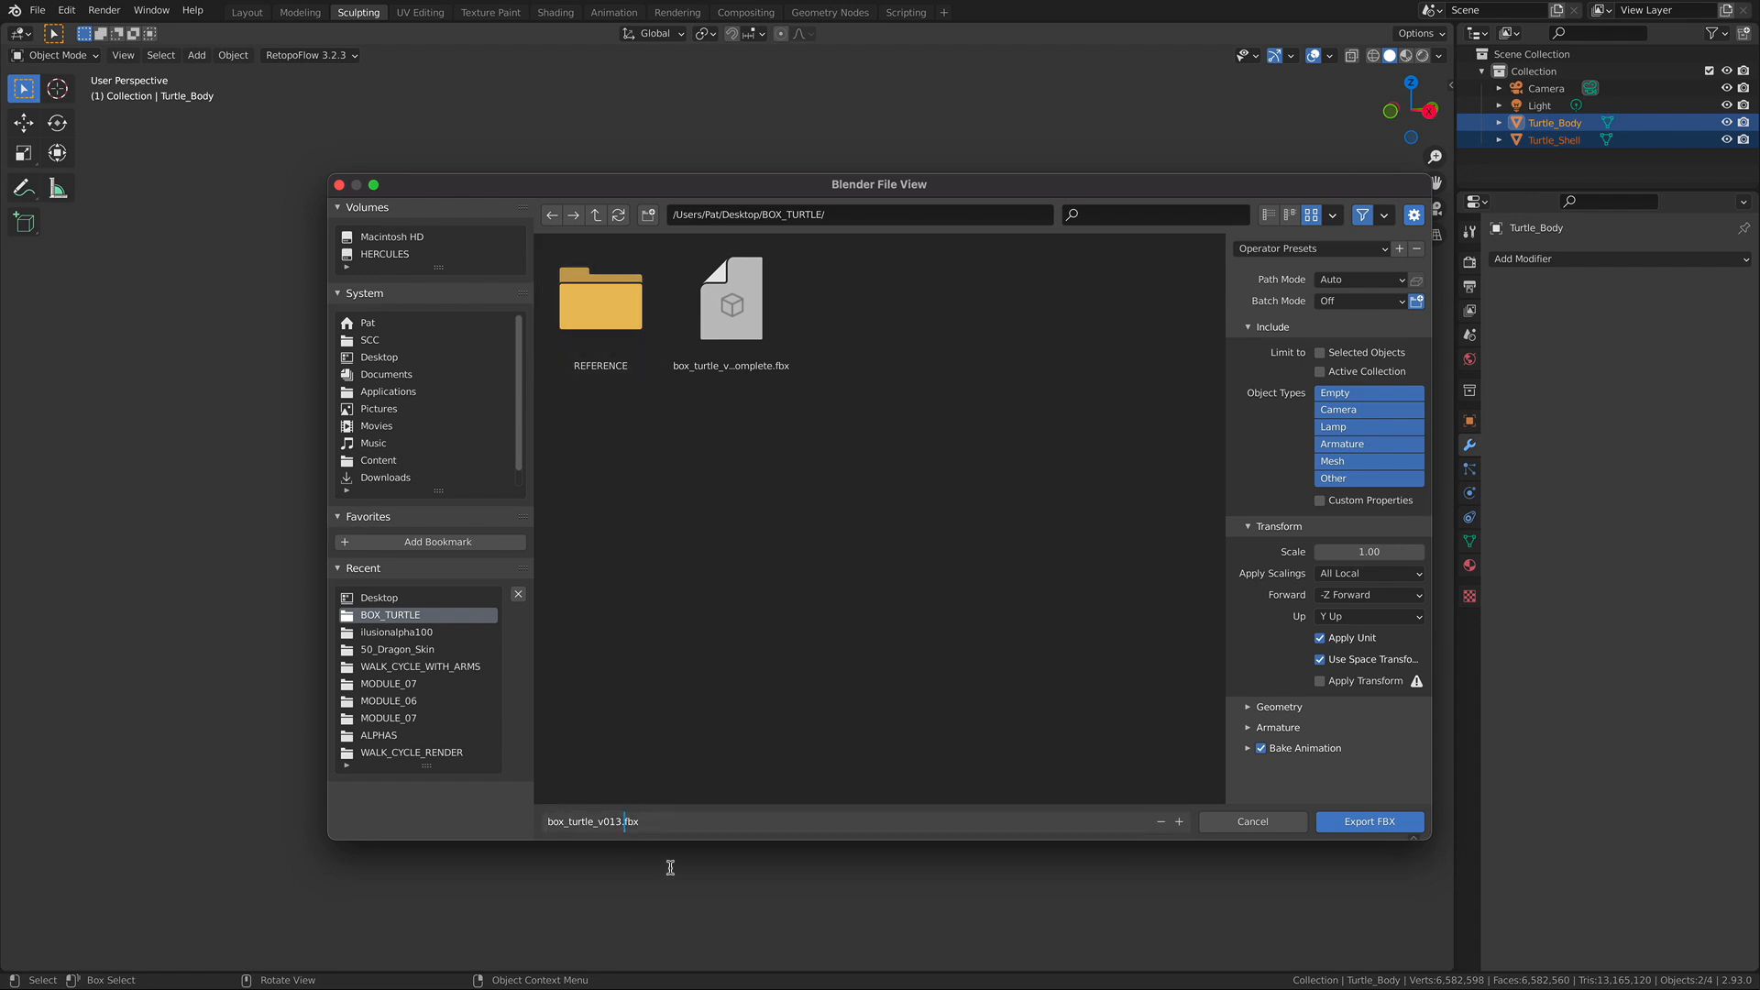
key(BackSpace)
text(.)
text(_)
text(high)
text(_res)
click(729, 507)
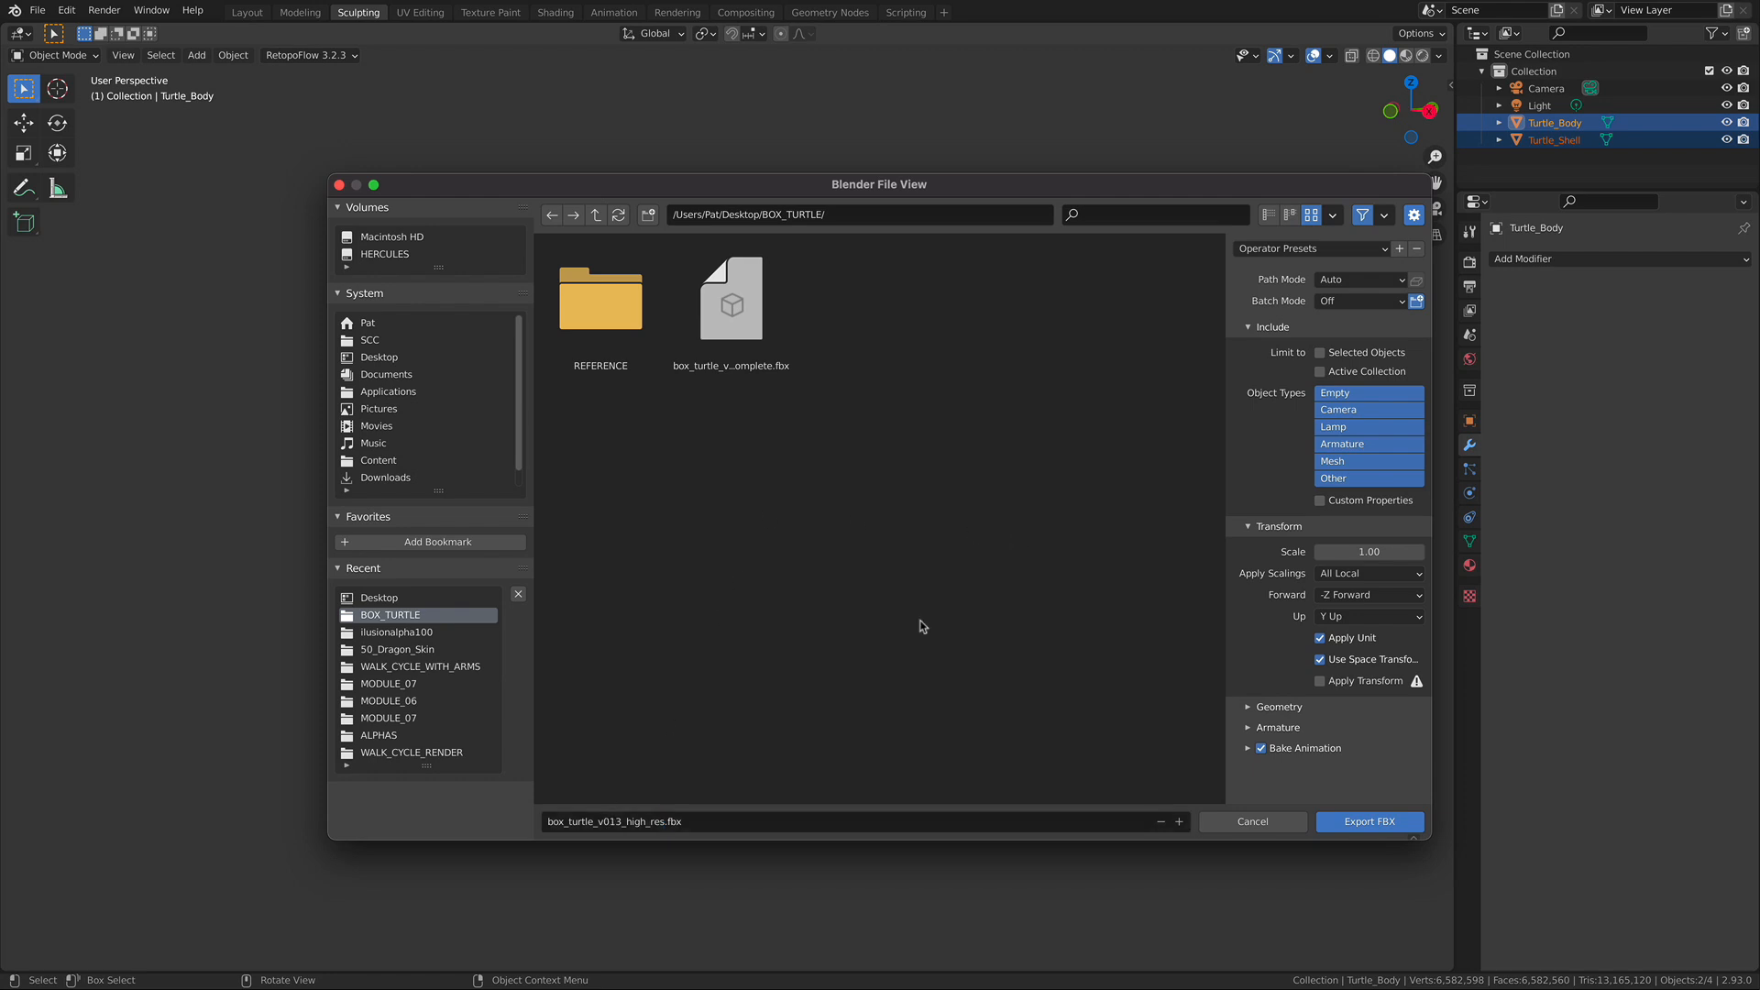